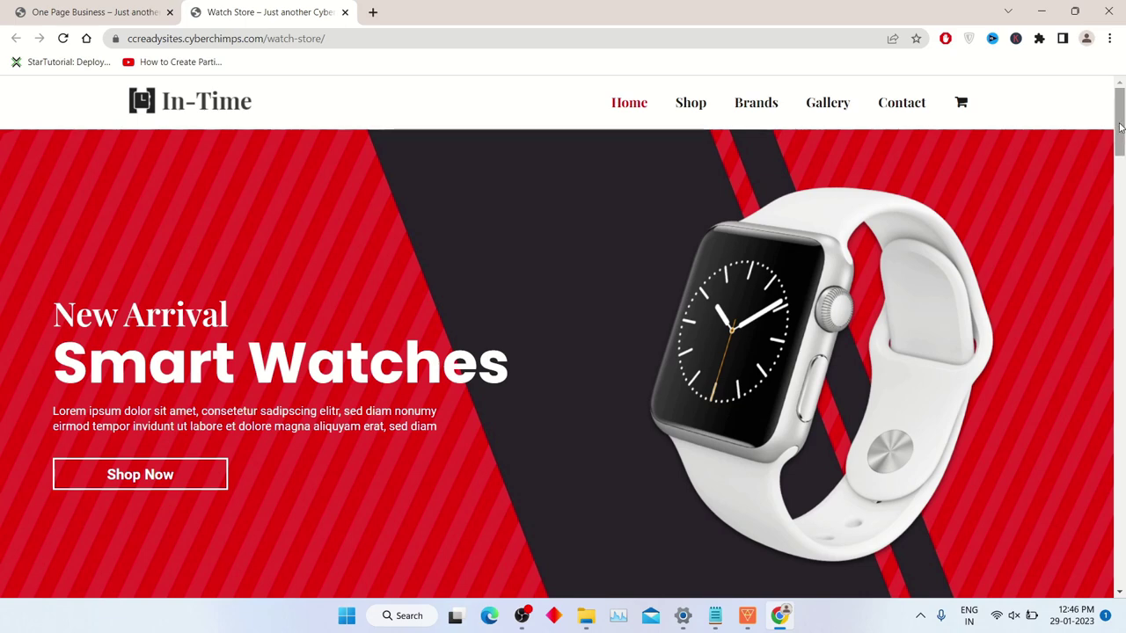
Scroll the In-Time watch store home page down to the Instagram gallery and back up
{"action": "left_click_drag", "start_coordinate": [1120, 130], "coordinate": [1122, 441]}
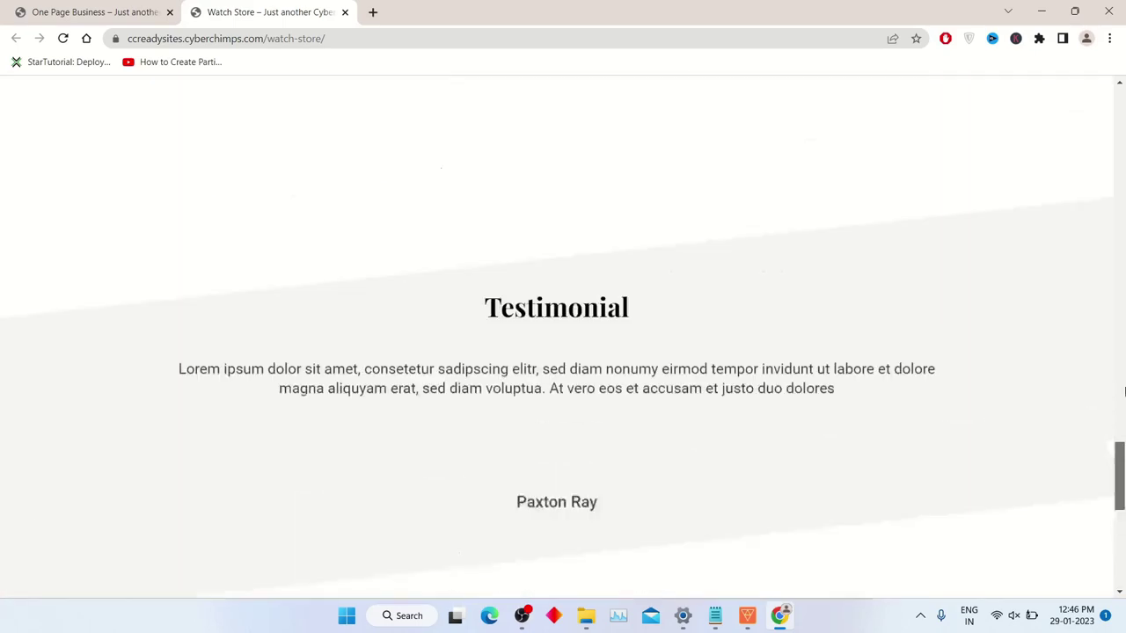
{"action": "left_click_drag", "start_coordinate": [1121, 442], "coordinate": [1120, 97]}
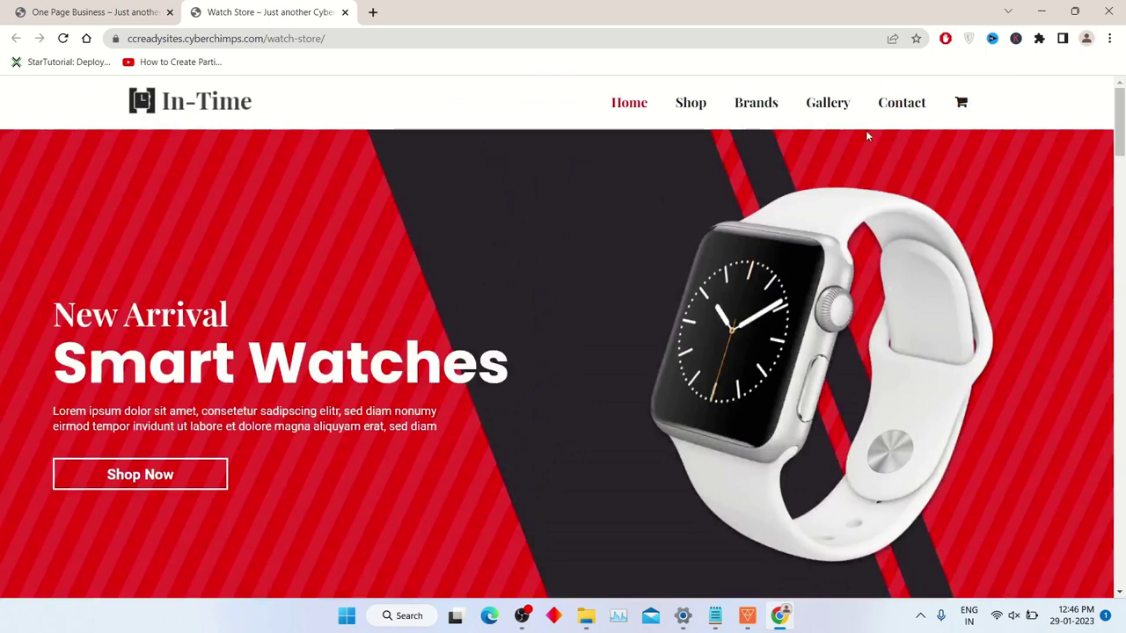
Add the first Dark Brown Leather Watch from the Shop to the cart and review the $60.00 cart
{"action": "left_click", "coordinate": [695, 105]}
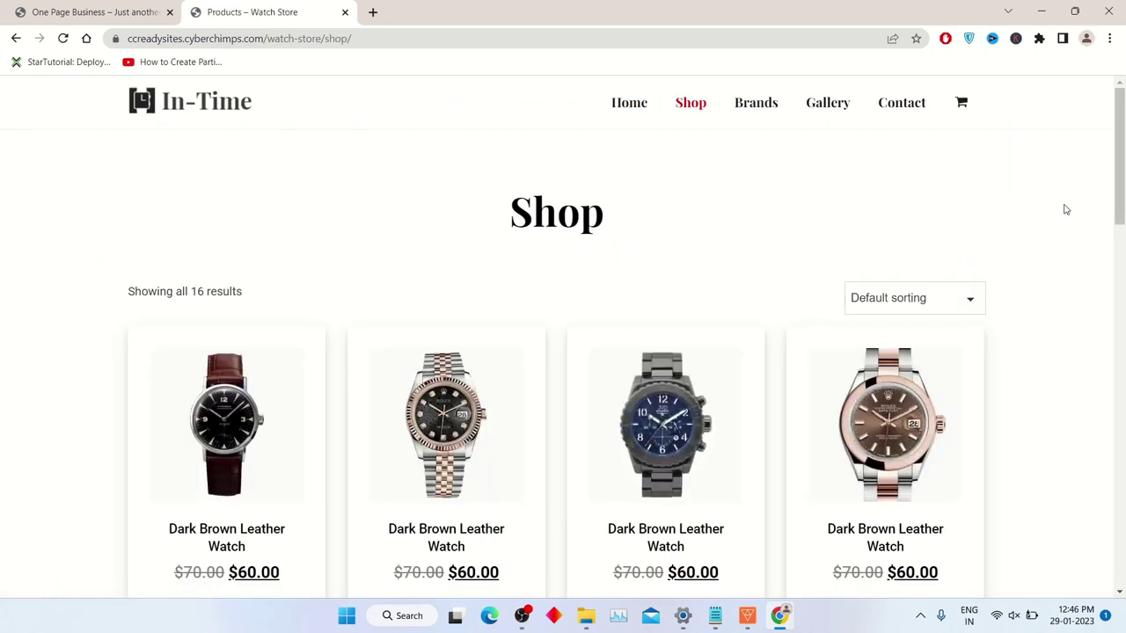
{"action": "left_click_drag", "start_coordinate": [1121, 146], "coordinate": [1122, 183]}
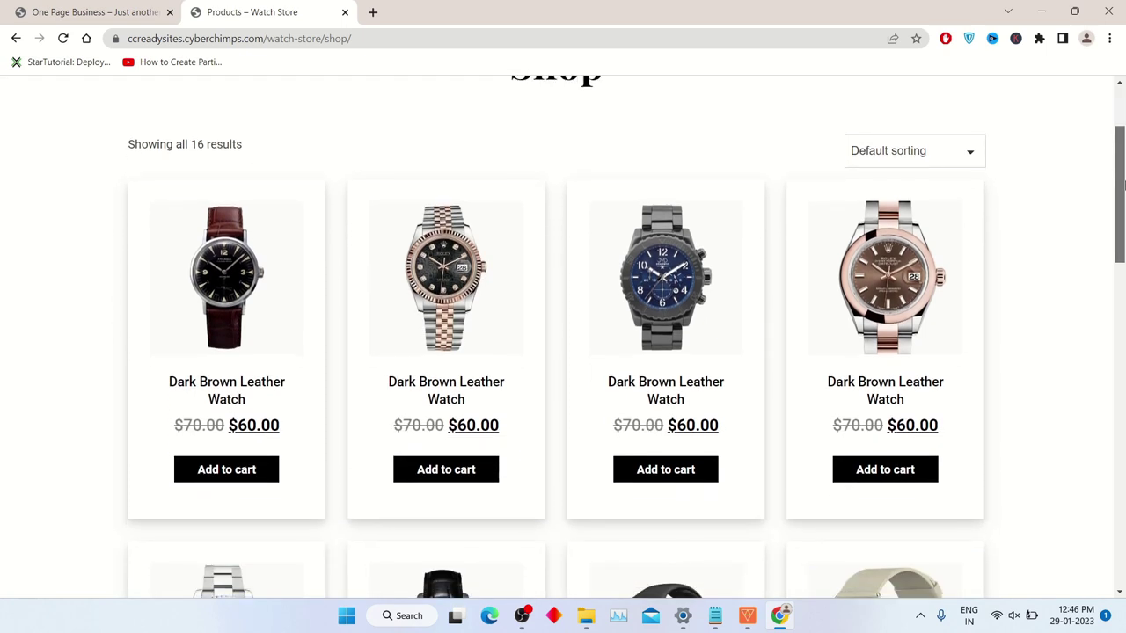
{"action": "left_click", "coordinate": [252, 477]}
{"action": "mouse_move", "coordinate": [1120, 163]}
{"action": "left_mouse_down"}
{"action": "mouse_move", "coordinate": [1123, 123]}
{"action": "mouse_move", "coordinate": [1087, 225]}
{"action": "left_mouse_up"}
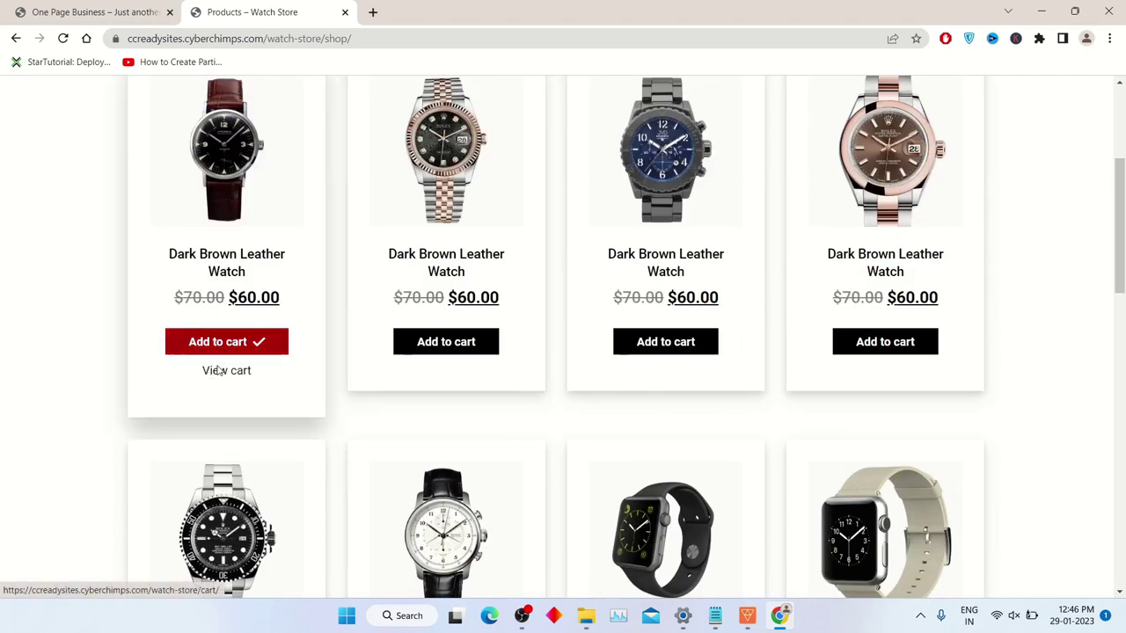
{"action": "left_click", "coordinate": [217, 373]}
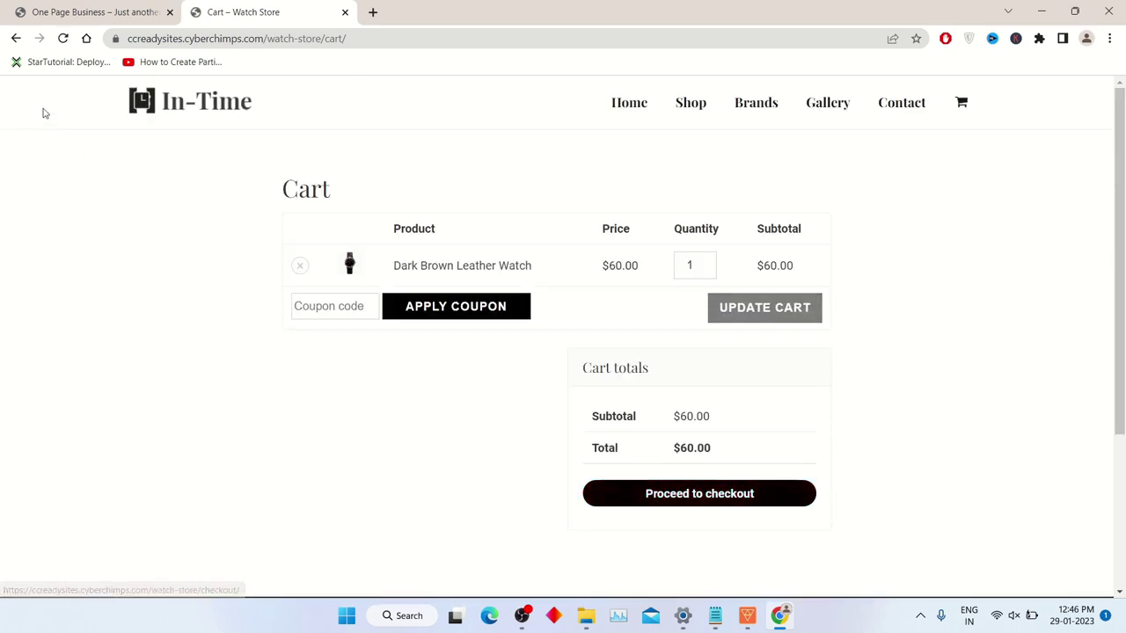
Switch to the One Page Business demo site and scroll its home page
{"action": "left_click", "coordinate": [39, 7]}
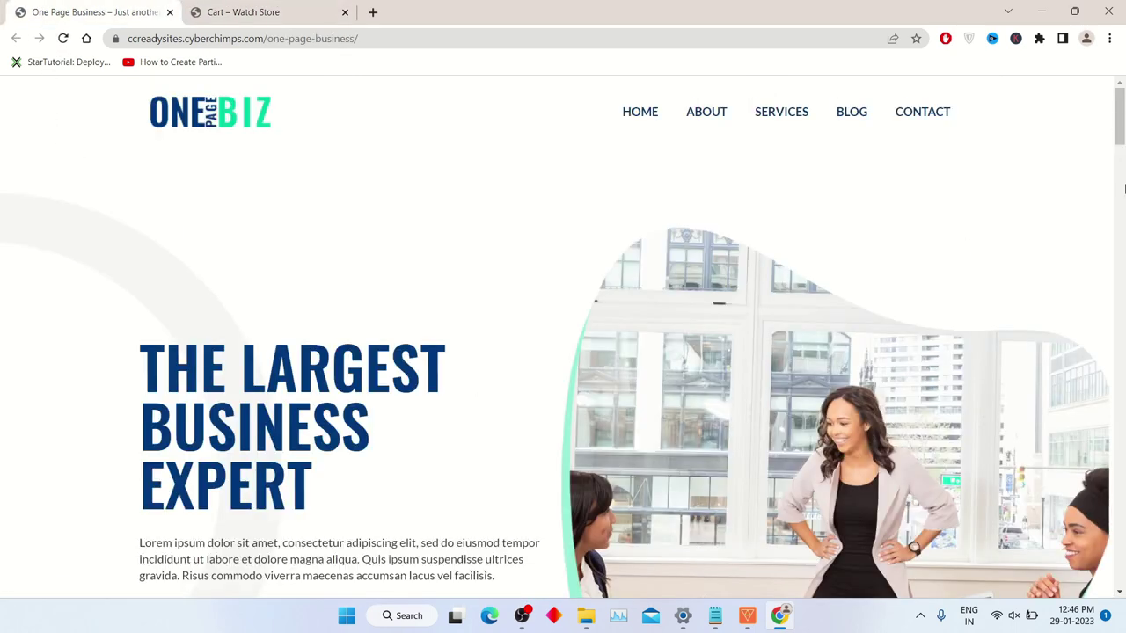
{"action": "mouse_move", "coordinate": [1122, 117]}
{"action": "left_mouse_down"}
{"action": "mouse_move", "coordinate": [1122, 464]}
{"action": "mouse_move", "coordinate": [1122, 211]}
{"action": "mouse_move", "coordinate": [1108, 100]}
{"action": "left_mouse_up"}
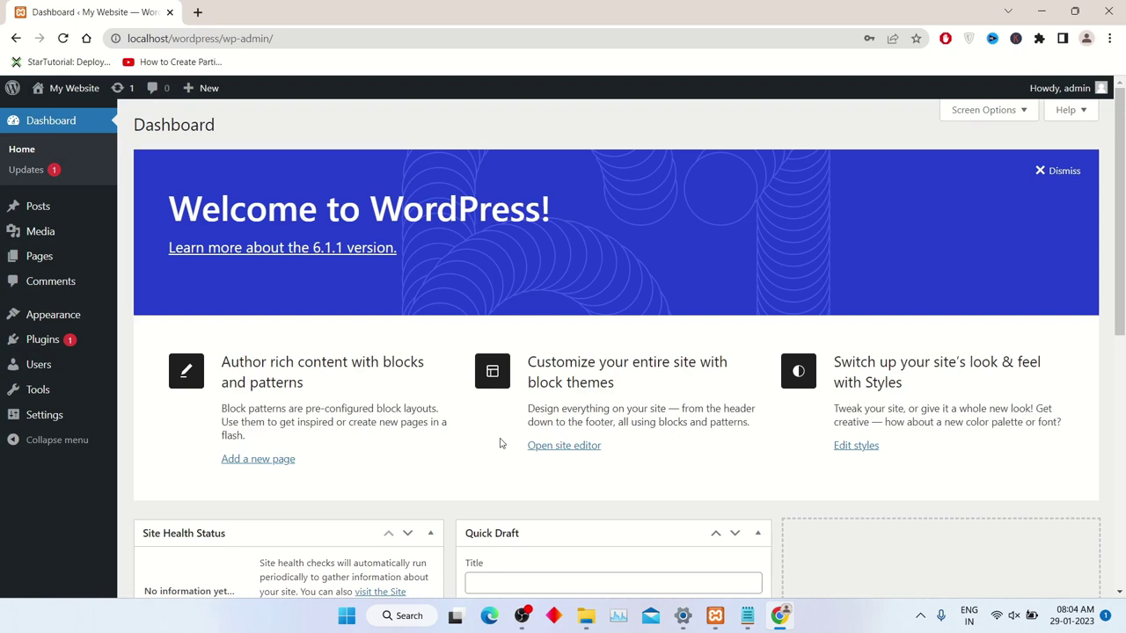
Search new themes for 'Responsive Starter Template' and preview the Responsive theme by CyberChimps
{"action": "mouse_move", "coordinate": [53, 314]}
{"action": "left_click", "coordinate": [145, 319]}
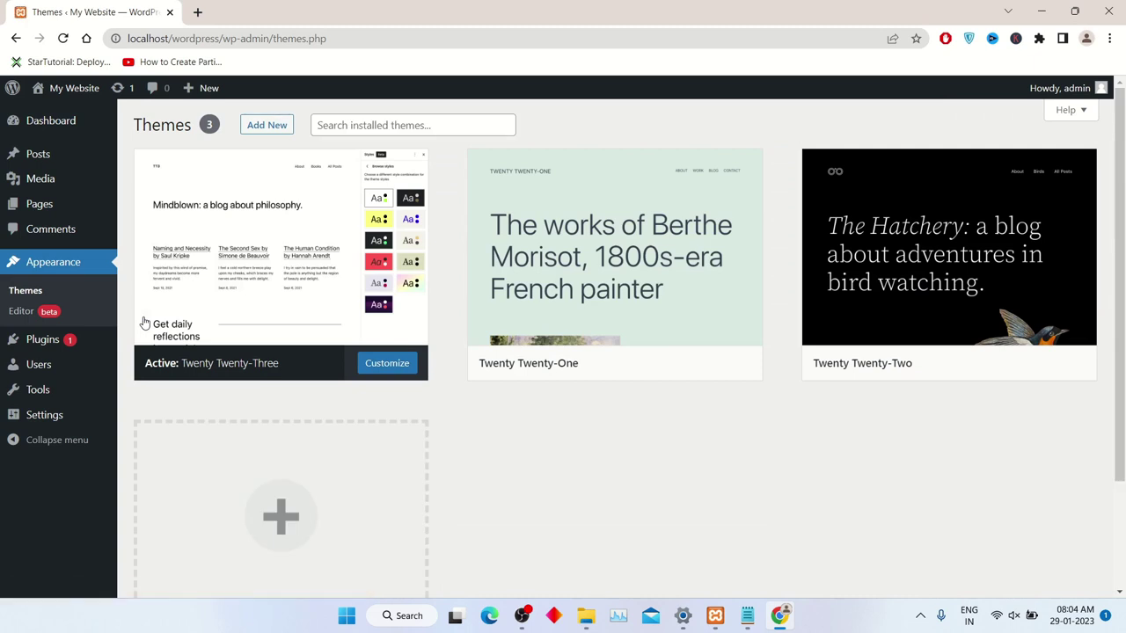
{"action": "mouse_move", "coordinate": [652, 325]}
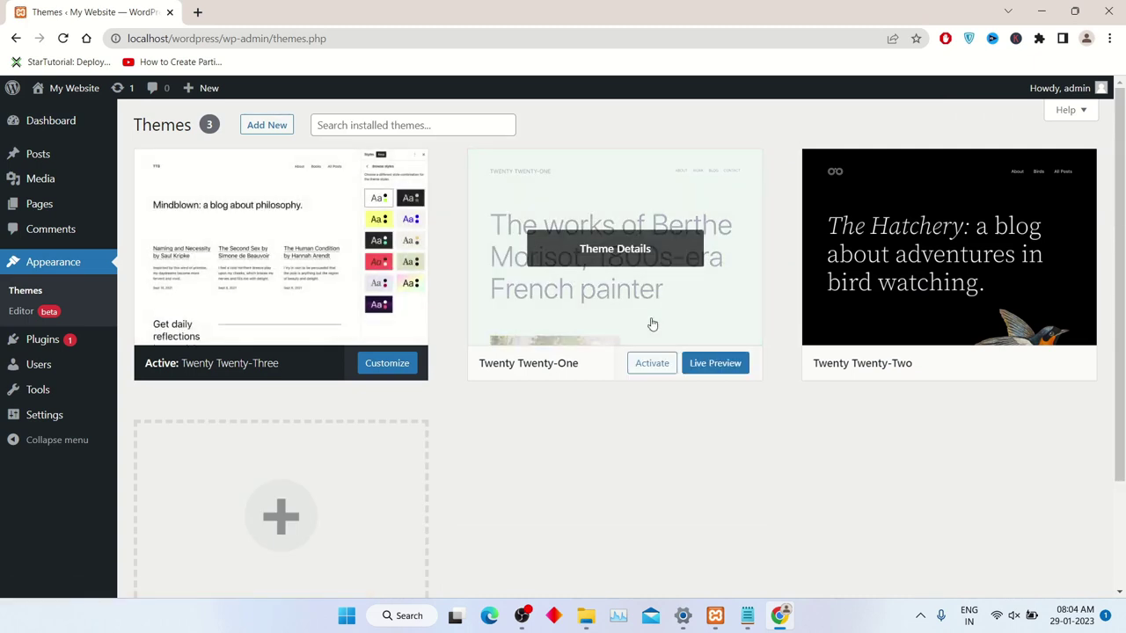
{"action": "left_click", "coordinate": [273, 125]}
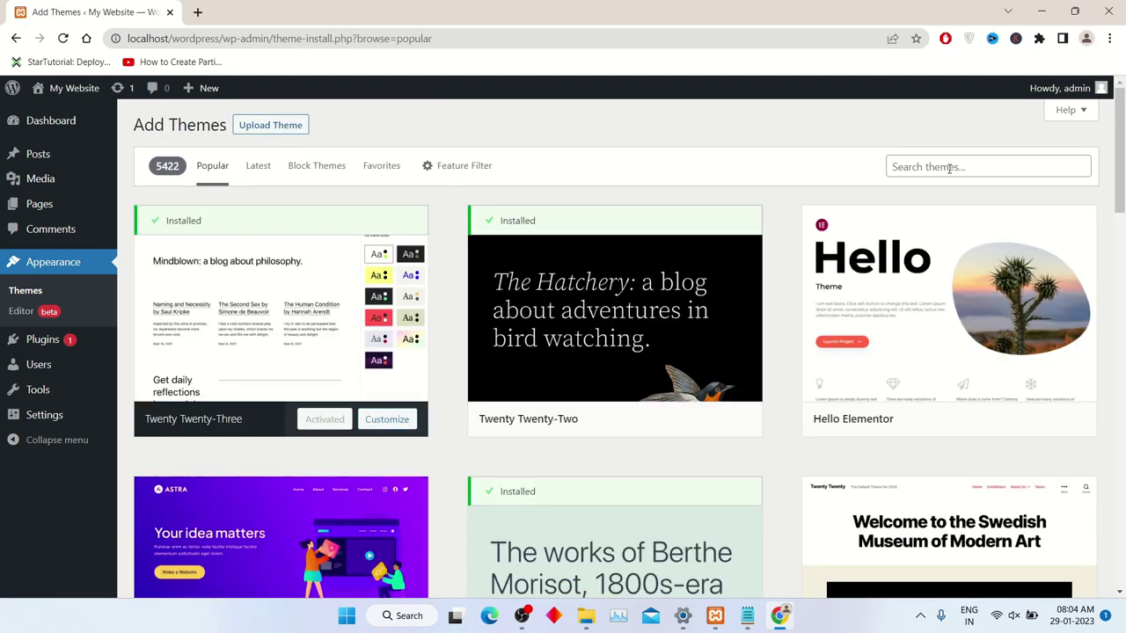
{"action": "left_click", "coordinate": [949, 168]}
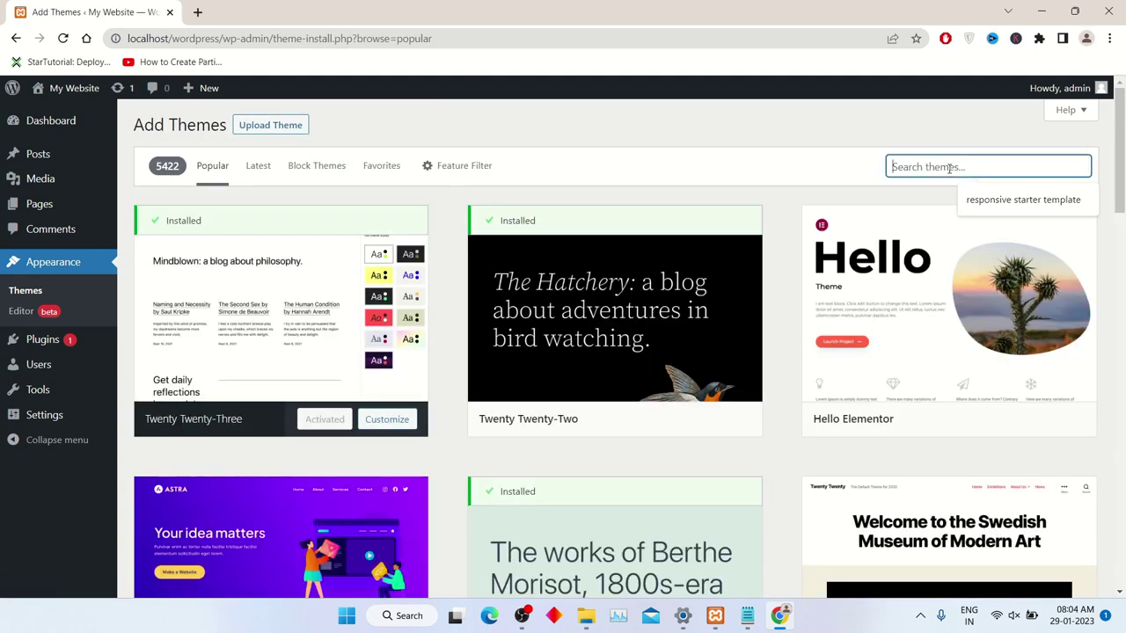
{"action": "type", "text": "Resp"}
{"action": "type", "text": "onsive "}
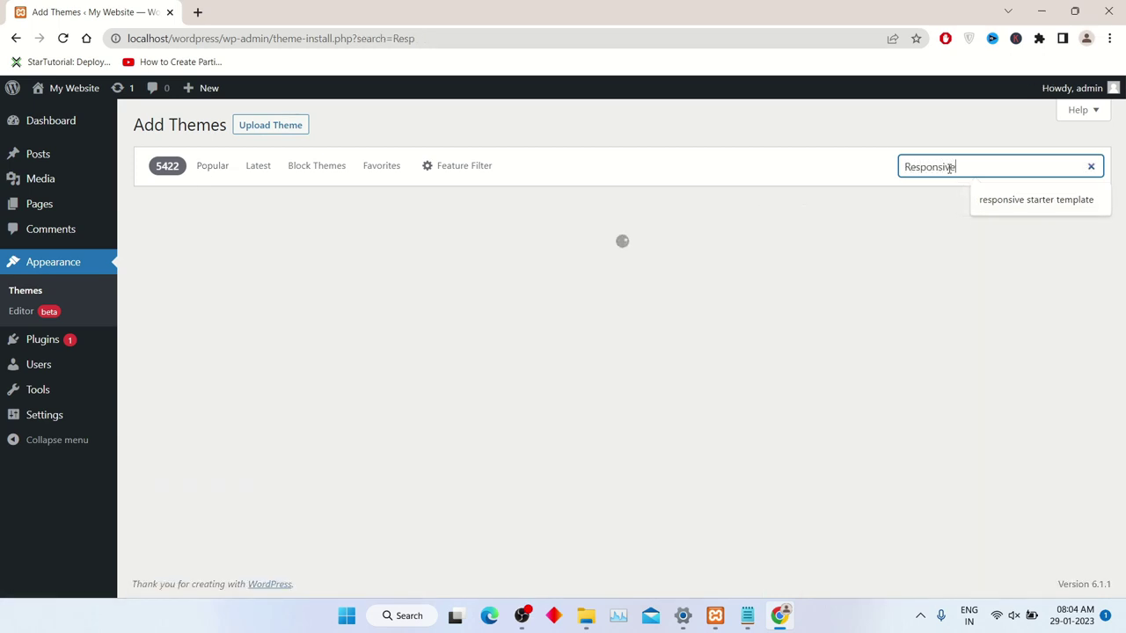
{"action": "type", "text": "S"}
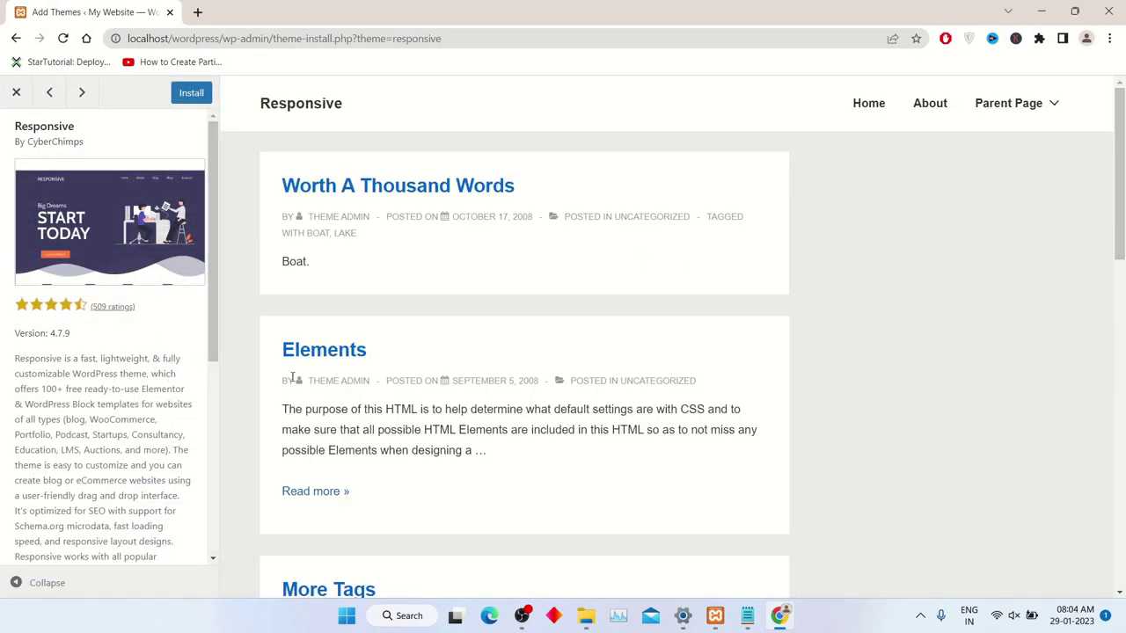
{"action": "left_click", "coordinate": [16, 91]}
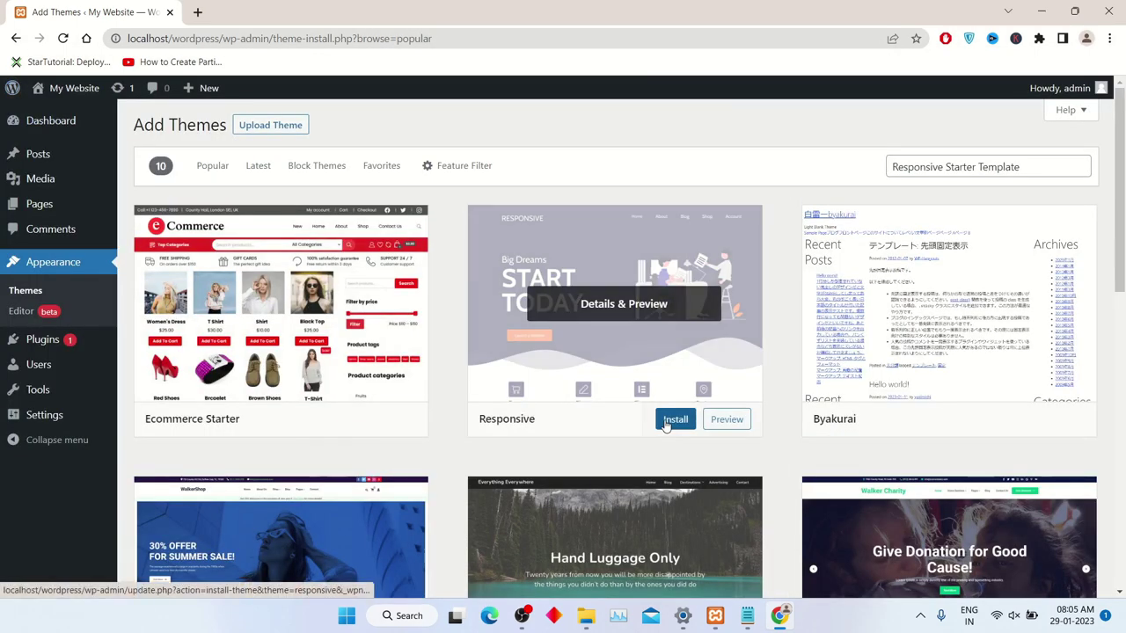
Install the Responsive theme and activate it
{"action": "left_click", "coordinate": [669, 421]}
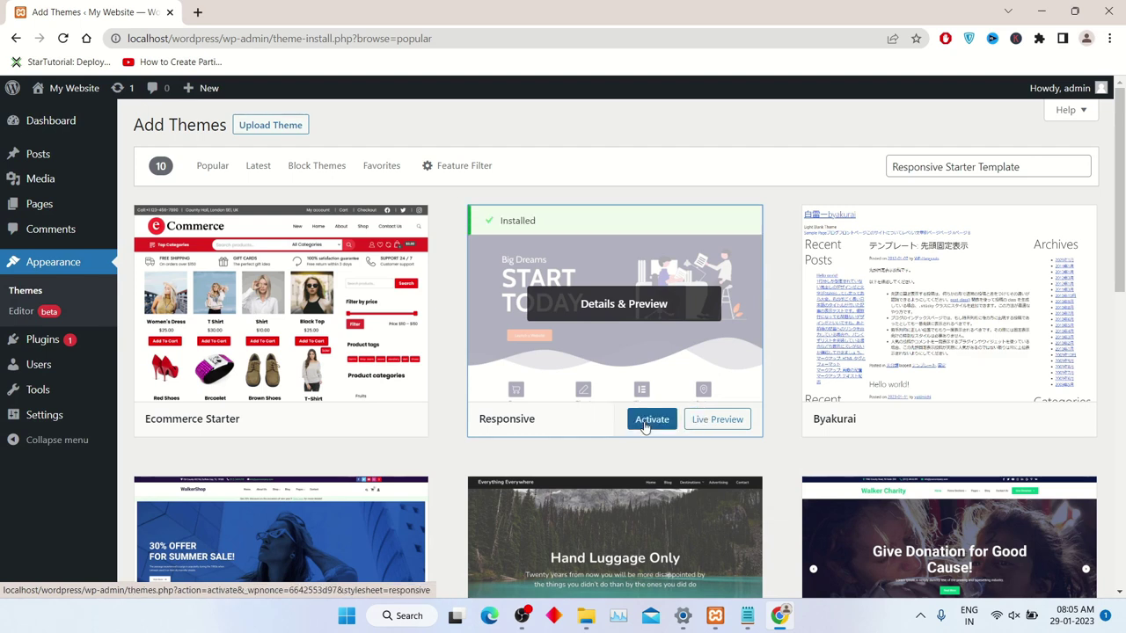
{"action": "left_click", "coordinate": [642, 431]}
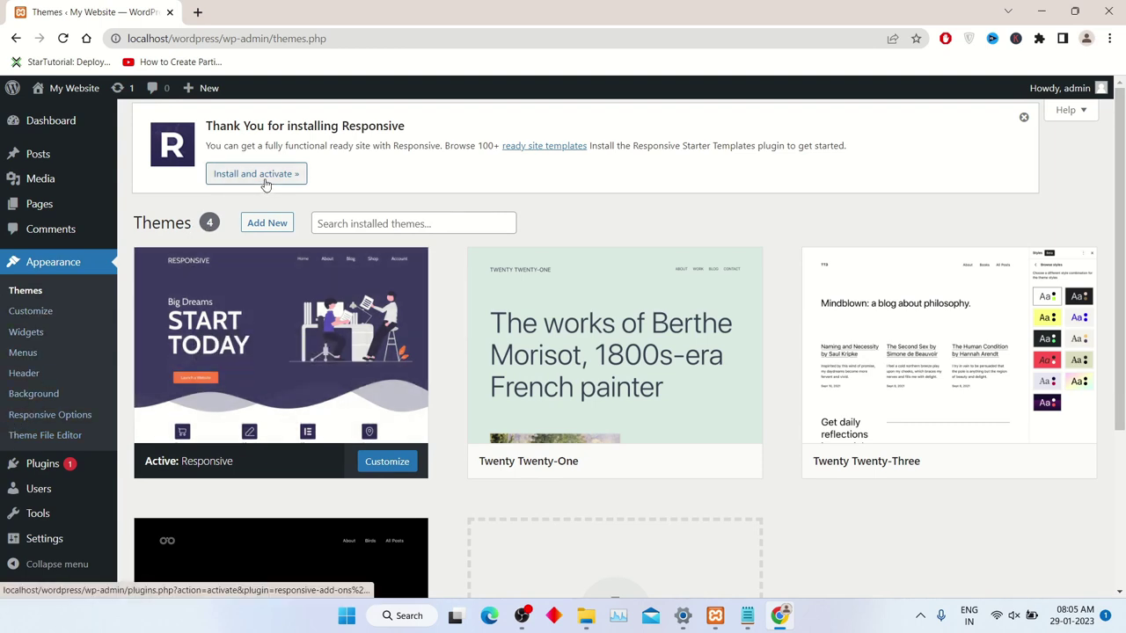
Install the Responsive Starter Templates plugin, skip the page-builder tour, and browse the template library
{"action": "left_click", "coordinate": [266, 183]}
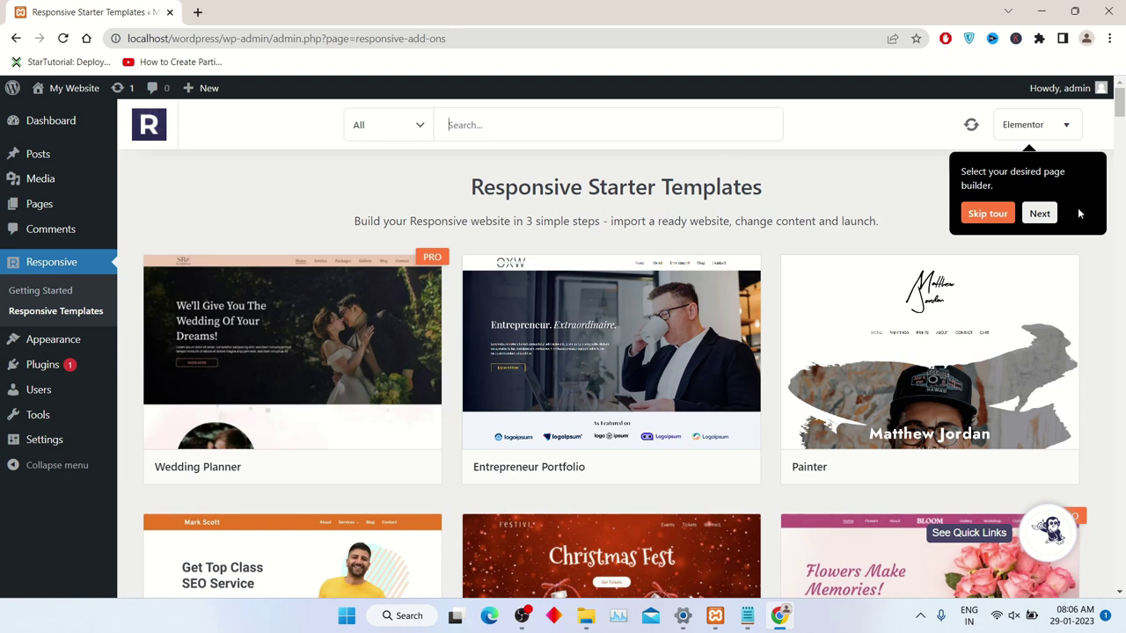
{"action": "left_click", "coordinate": [995, 221]}
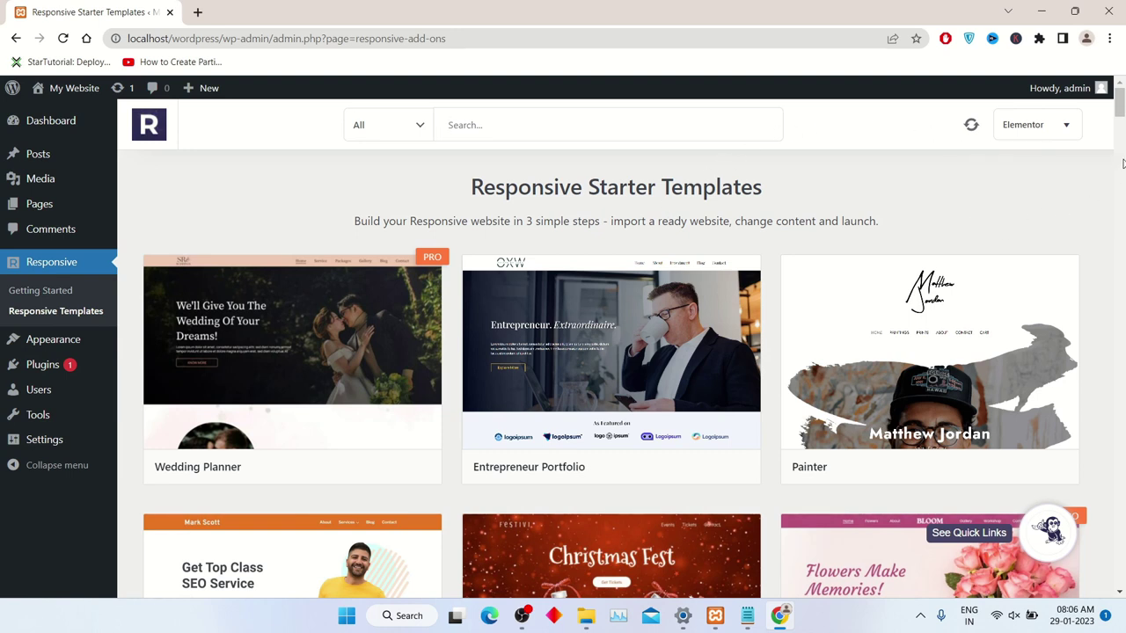
{"action": "left_click_drag", "start_coordinate": [1122, 113], "coordinate": [1124, 157]}
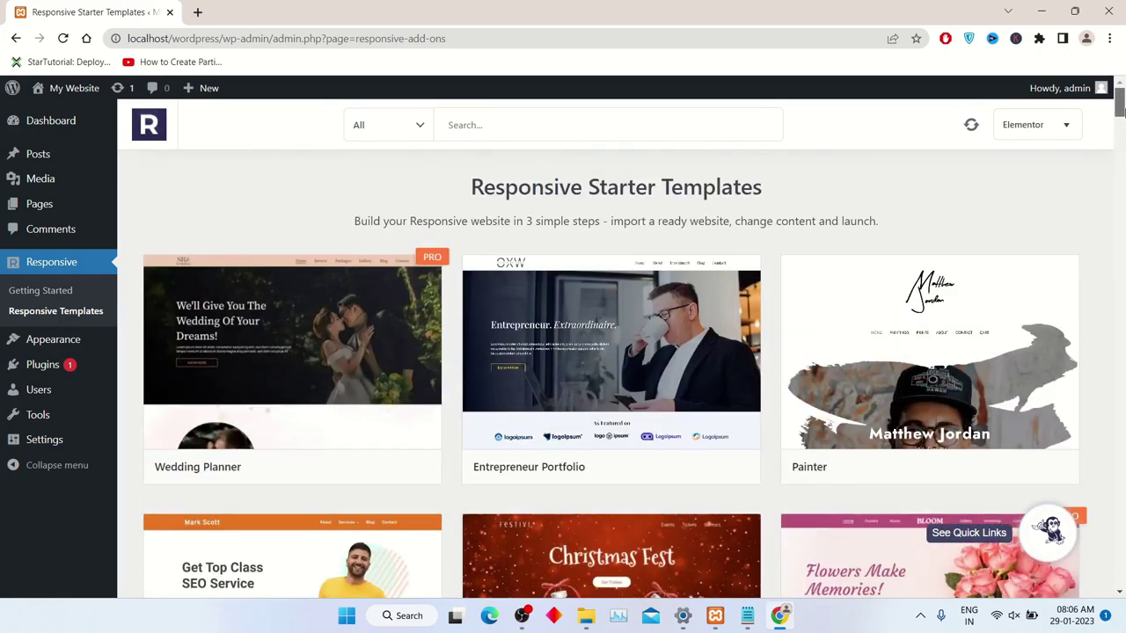
{"action": "mouse_move", "coordinate": [1123, 156]}
{"action": "left_mouse_down"}
{"action": "mouse_move", "coordinate": [1121, 192]}
{"action": "mouse_move", "coordinate": [1121, 112]}
{"action": "left_mouse_up"}
{"action": "scroll", "coordinate": [255, 466], "scroll_direction": "down", "scroll_amount": 2}
{"action": "scroll", "coordinate": [526, 451], "scroll_direction": "down", "scroll_amount": 1}
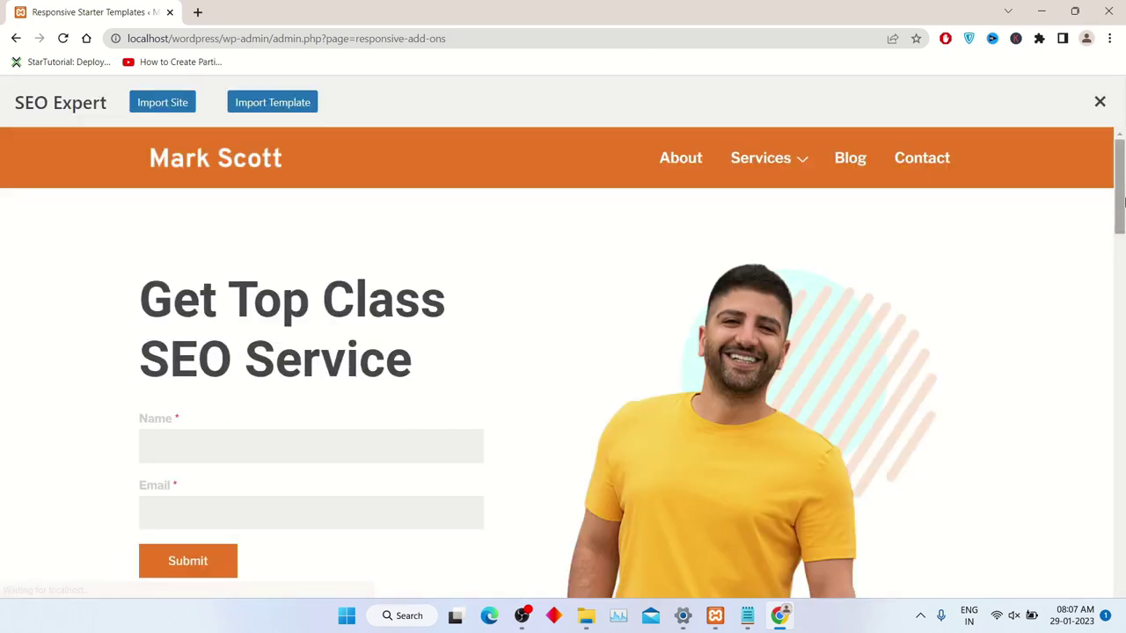
{"action": "left_click_drag", "start_coordinate": [1123, 202], "coordinate": [1122, 290]}
Close the SEO Expert preview and preview the Watch Store starter template instead
{"action": "left_click", "coordinate": [1099, 102]}
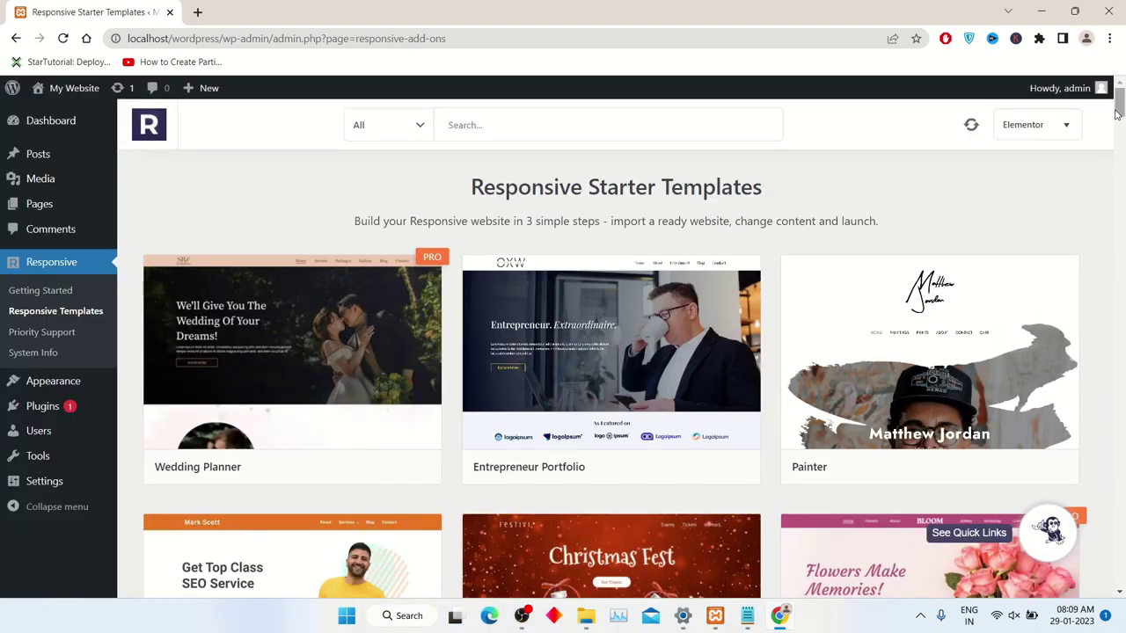
{"action": "left_click_drag", "start_coordinate": [1120, 102], "coordinate": [1122, 148]}
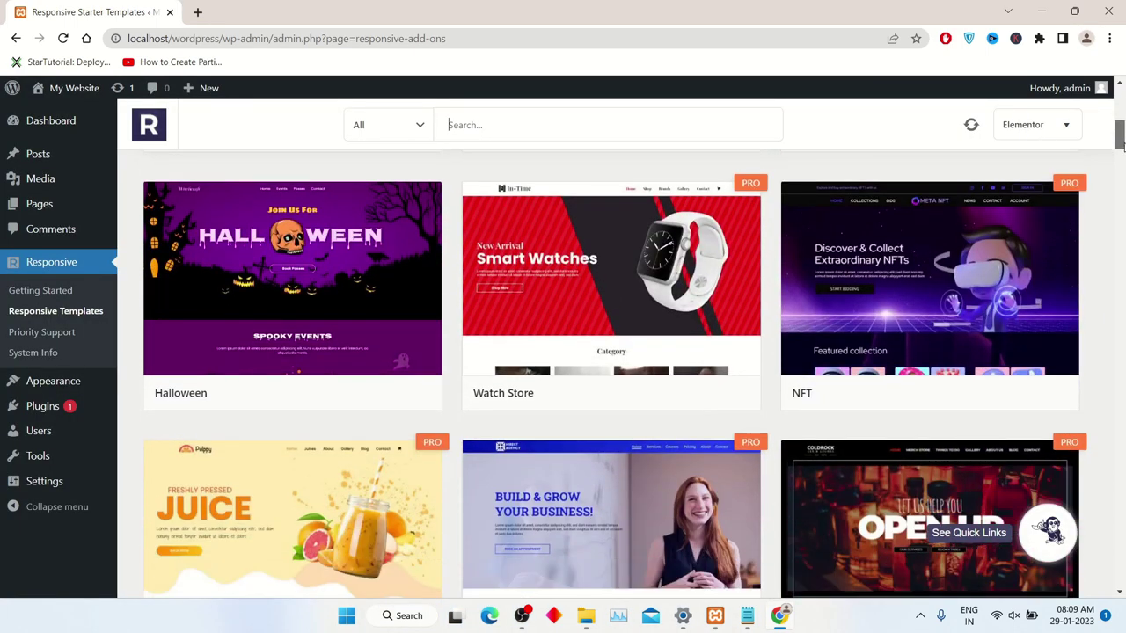
{"action": "left_click_drag", "start_coordinate": [1123, 146], "coordinate": [1123, 136]}
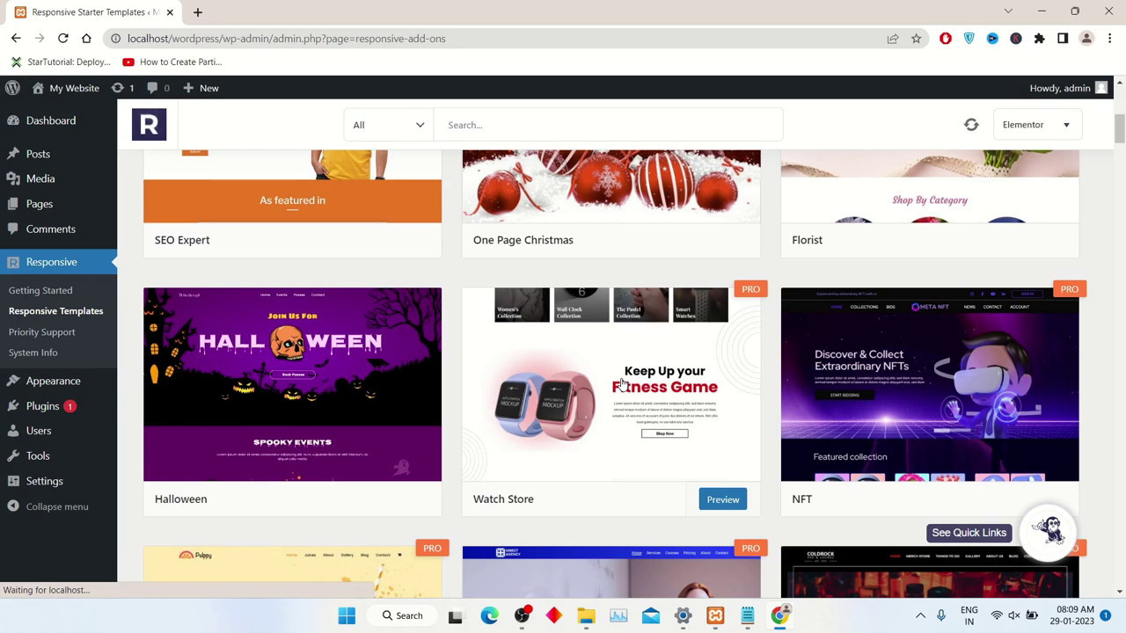
{"action": "left_click", "coordinate": [717, 495]}
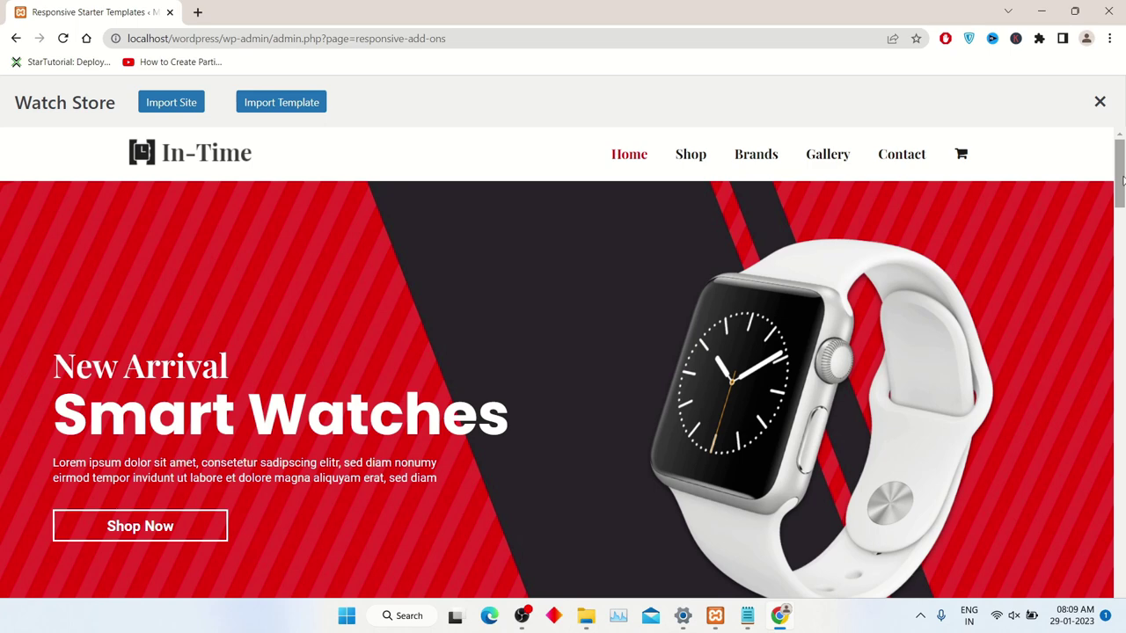
{"action": "mouse_move", "coordinate": [1120, 180]}
{"action": "left_mouse_down"}
{"action": "mouse_move", "coordinate": [1120, 310]}
{"action": "mouse_move", "coordinate": [1122, 260]}
{"action": "mouse_move", "coordinate": [1088, 511]}
{"action": "mouse_move", "coordinate": [1095, 176]}
{"action": "left_mouse_up"}
Browse the product grid on the Watch Store preview's Shop page
{"action": "left_click", "coordinate": [686, 158]}
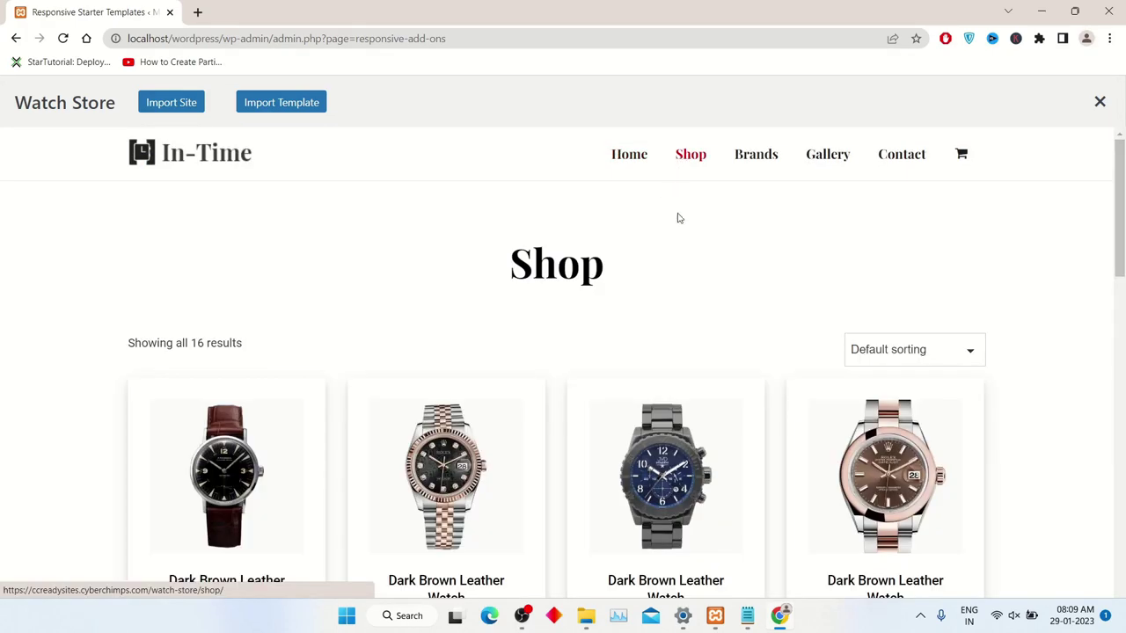
{"action": "scroll", "coordinate": [616, 413], "scroll_direction": "down", "scroll_amount": 2}
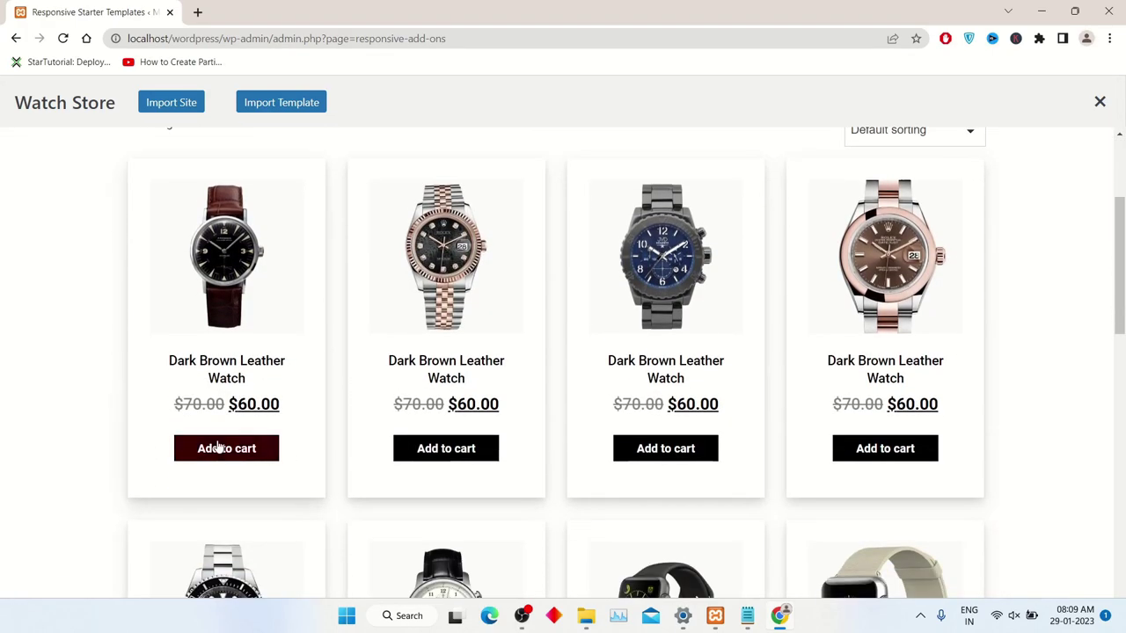
{"action": "scroll", "coordinate": [264, 453], "scroll_direction": "down", "scroll_amount": 1}
{"action": "scroll", "coordinate": [963, 484], "scroll_direction": "down", "scroll_amount": 3}
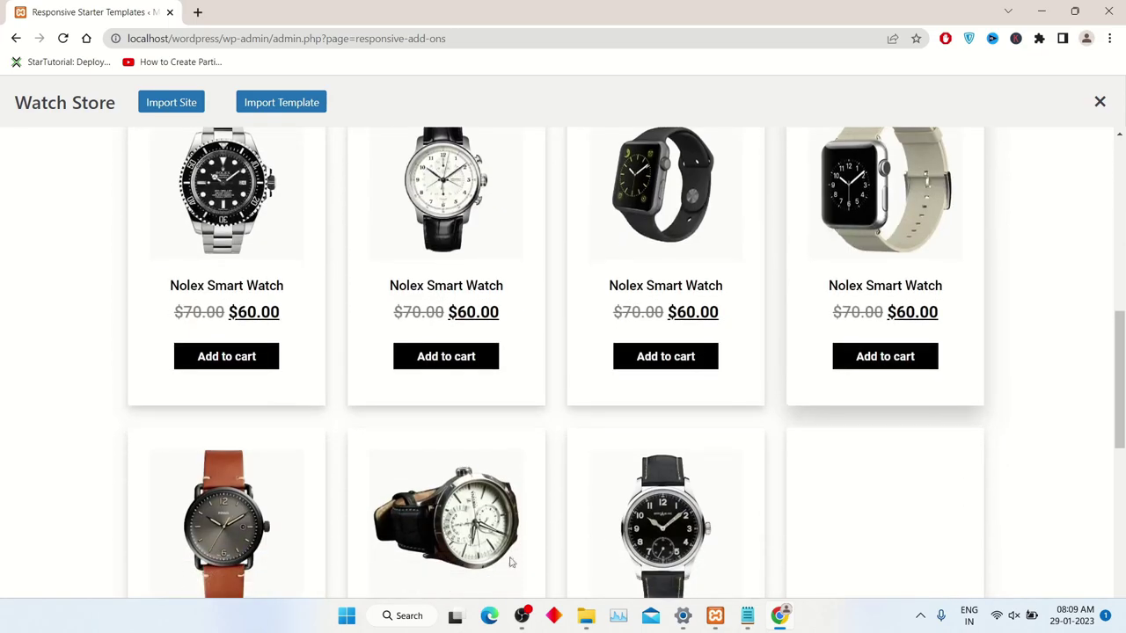
{"action": "scroll", "coordinate": [651, 360], "scroll_direction": "up", "scroll_amount": 10}
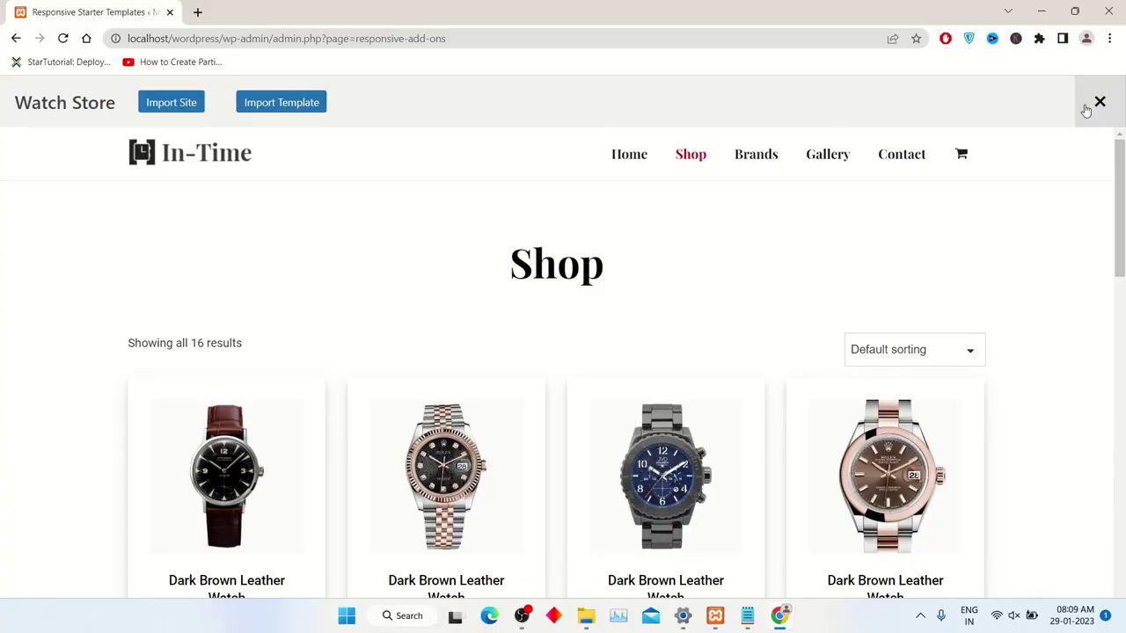
Import the Watch Store starter site from the import panel
{"action": "left_click", "coordinate": [163, 105]}
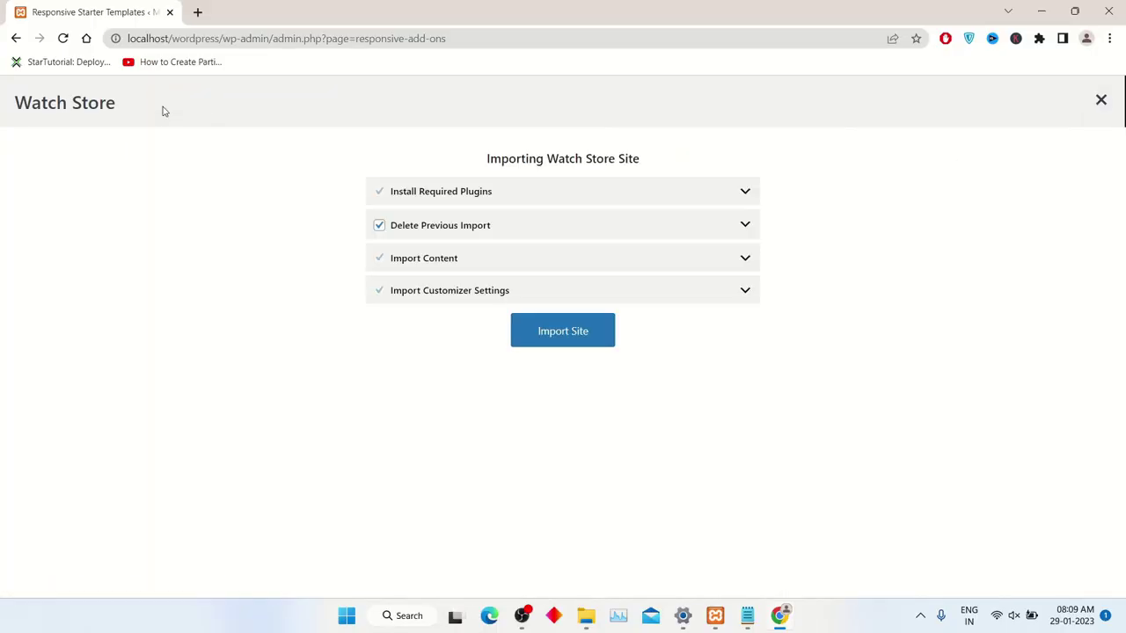
{"action": "left_click", "coordinate": [570, 336]}
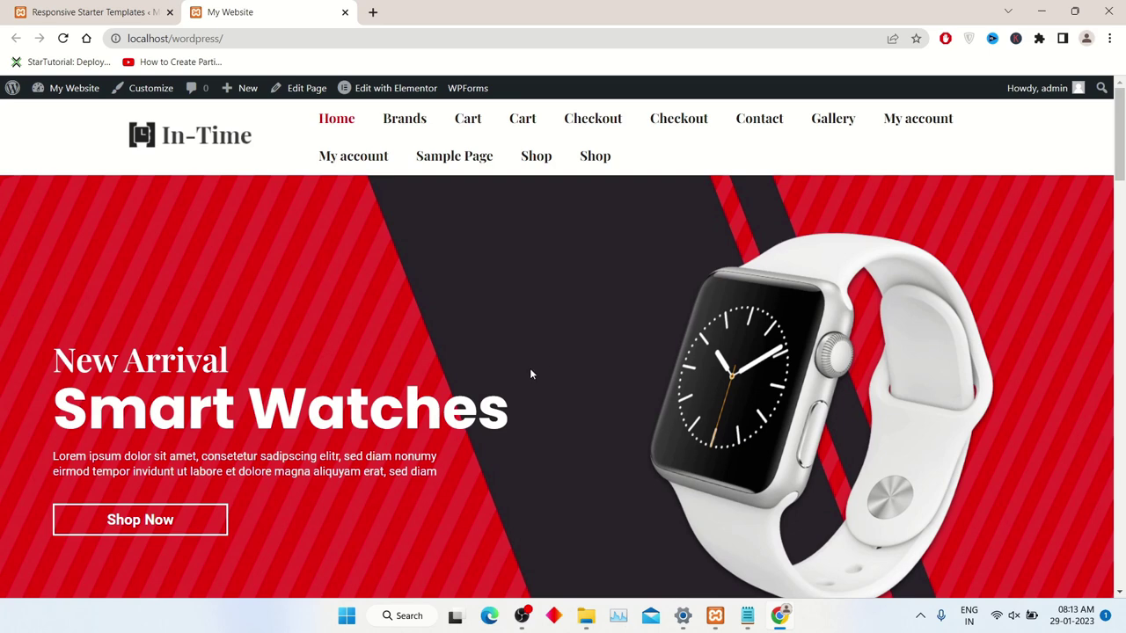
Scroll the imported In-Time homepage
{"action": "mouse_move", "coordinate": [1114, 171]}
{"action": "left_mouse_down"}
{"action": "mouse_move", "coordinate": [1123, 534]}
{"action": "mouse_move", "coordinate": [1122, 111]}
{"action": "left_mouse_up"}
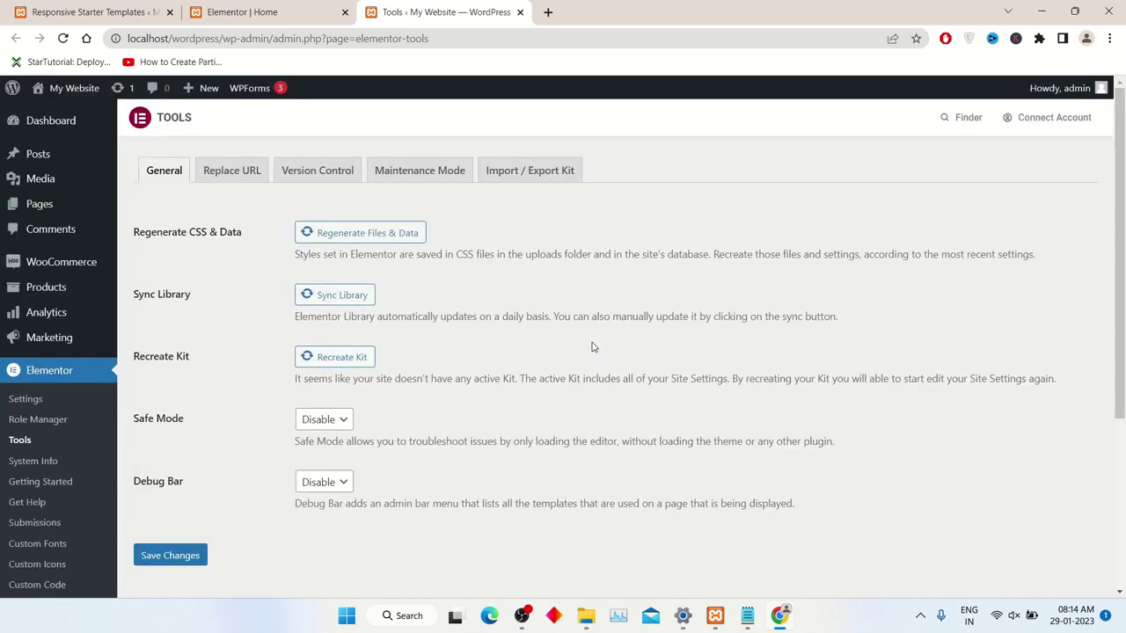
Regenerate Elementor files and data, sync the library, recreate the Kit, and open the live site in a new tab
{"action": "left_click", "coordinate": [396, 234]}
{"action": "left_click", "coordinate": [346, 297]}
{"action": "left_click", "coordinate": [333, 359]}
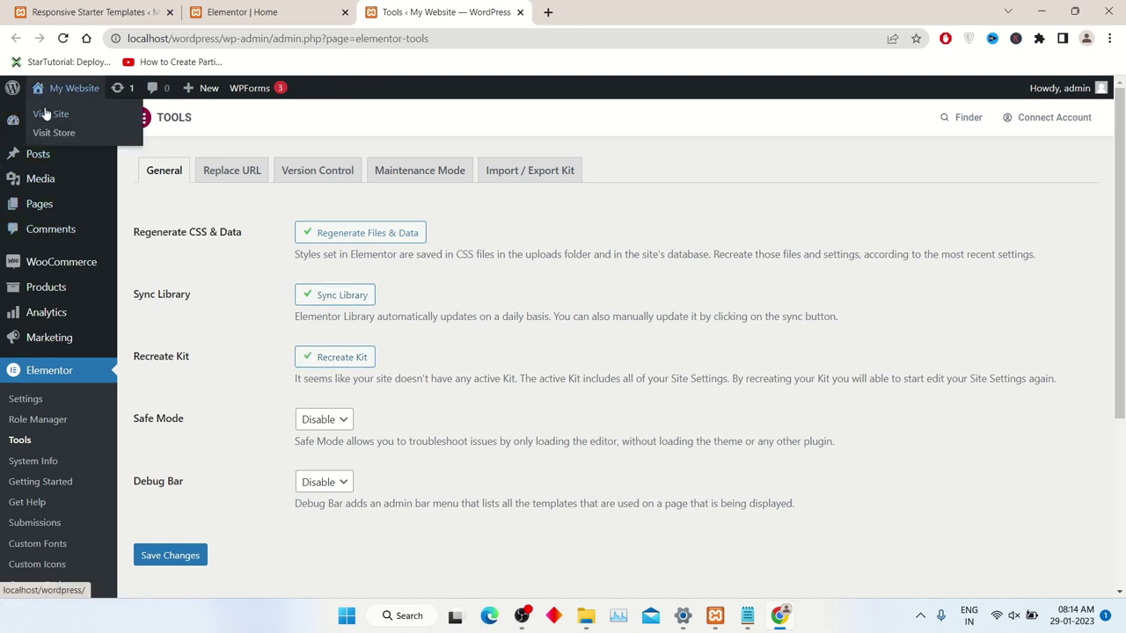
{"action": "right_click", "coordinate": [45, 114]}
{"action": "left_click", "coordinate": [61, 120]}
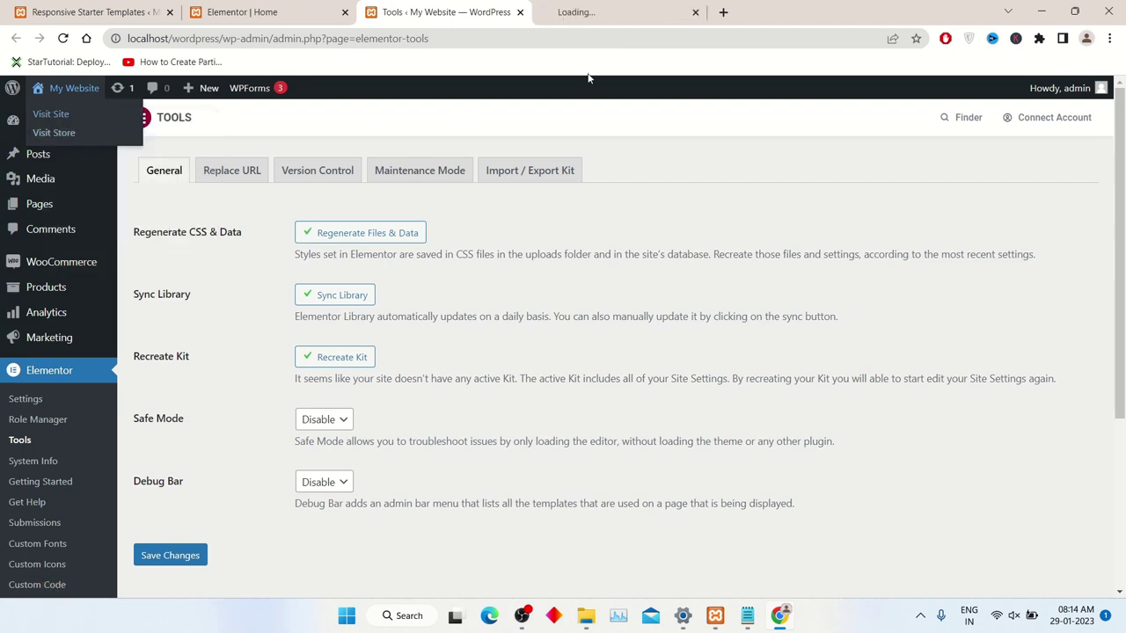
Open the In-Time homepage in the Elementor editor after browsing and closing Site Settings
{"action": "left_click", "coordinate": [644, 8]}
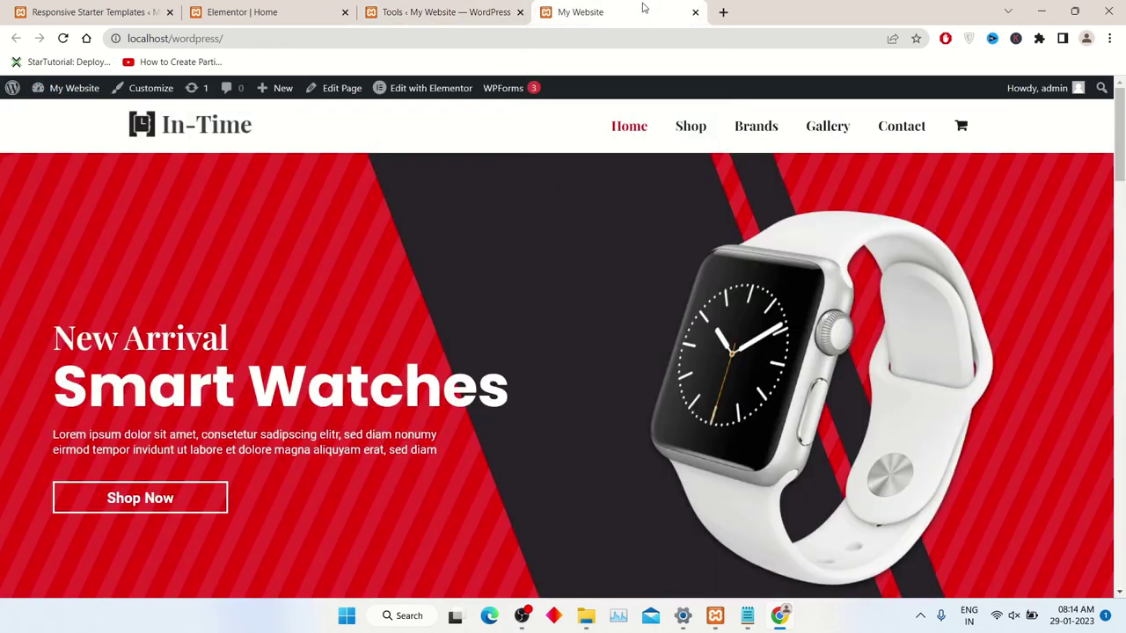
{"action": "mouse_move", "coordinate": [423, 88]}
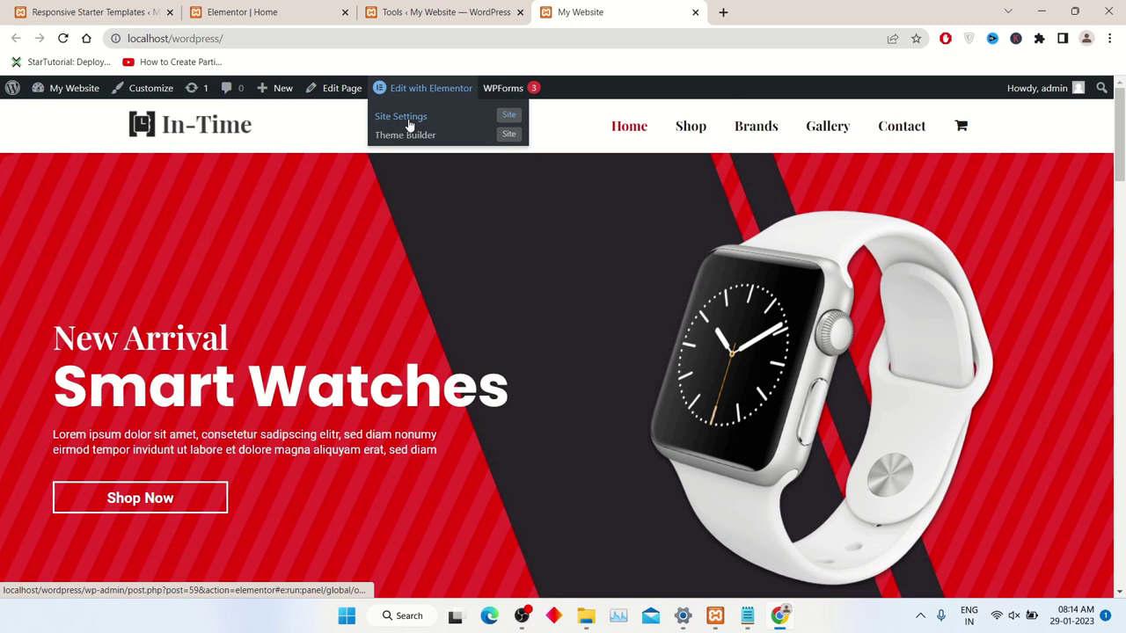
{"action": "left_click", "coordinate": [409, 125]}
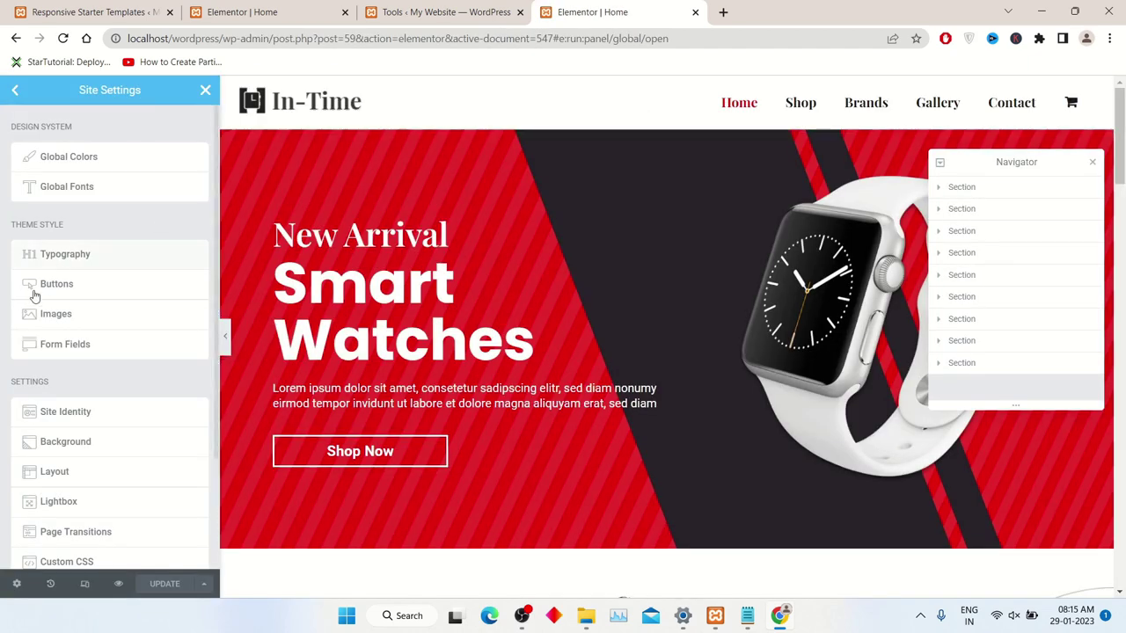
{"action": "scroll", "coordinate": [66, 298], "scroll_direction": "down", "scroll_amount": 2}
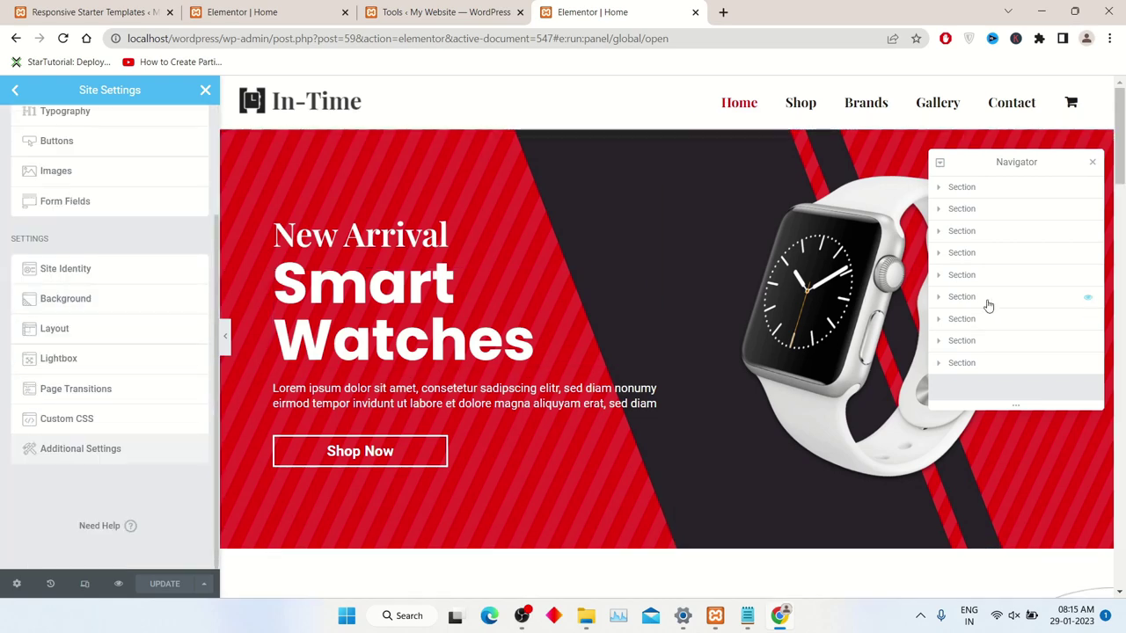
{"action": "left_click", "coordinate": [204, 92]}
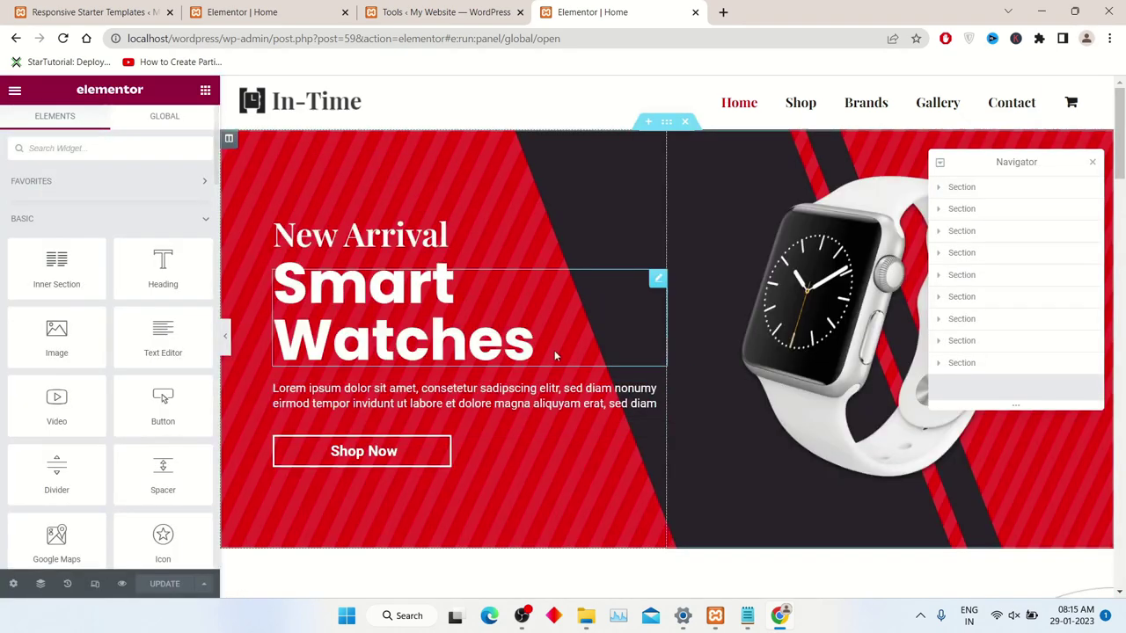
Replace 'Smart' with 'Rolex' in the hero heading so it reads 'Rolex Watches', then update
{"action": "left_click", "coordinate": [456, 290]}
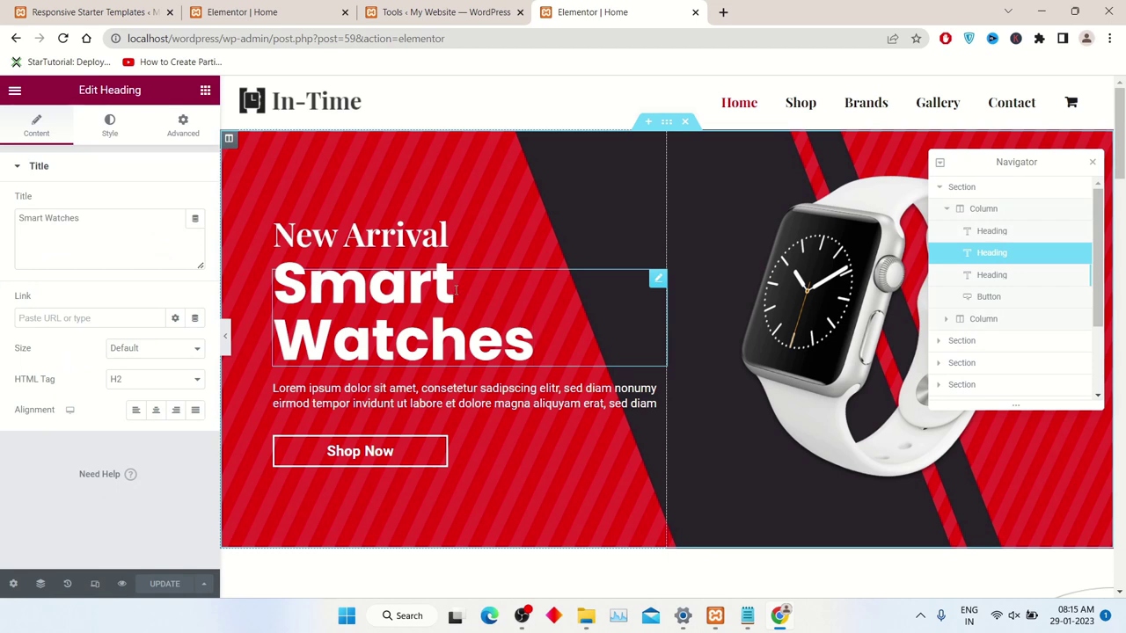
{"action": "left_click_drag", "start_coordinate": [43, 220], "coordinate": [9, 224]}
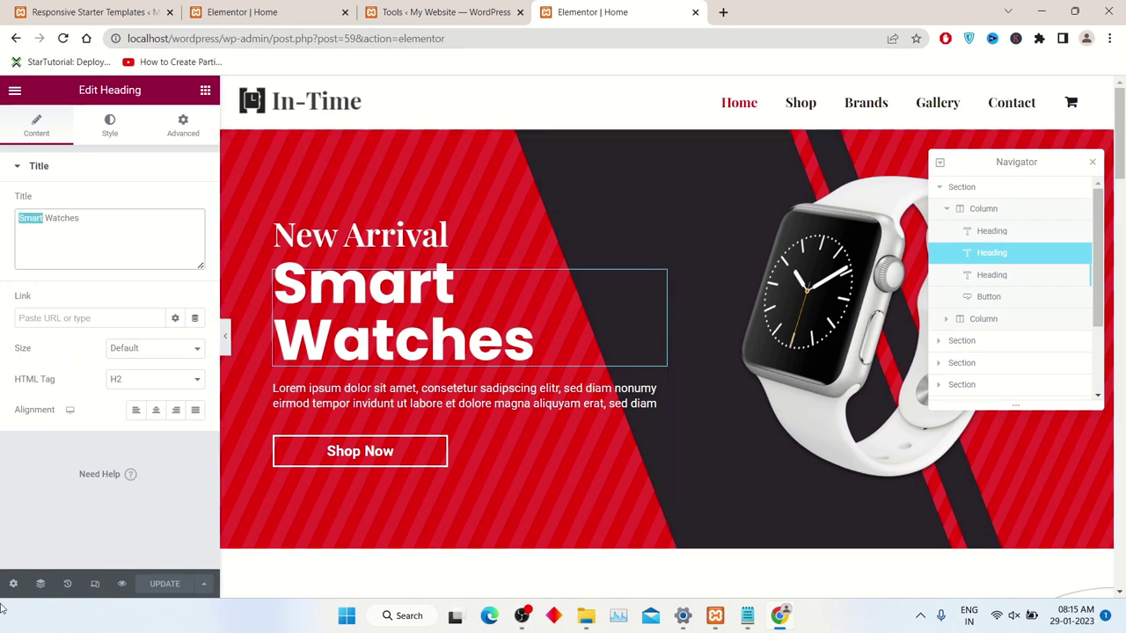
{"action": "type", "text": "Role"}
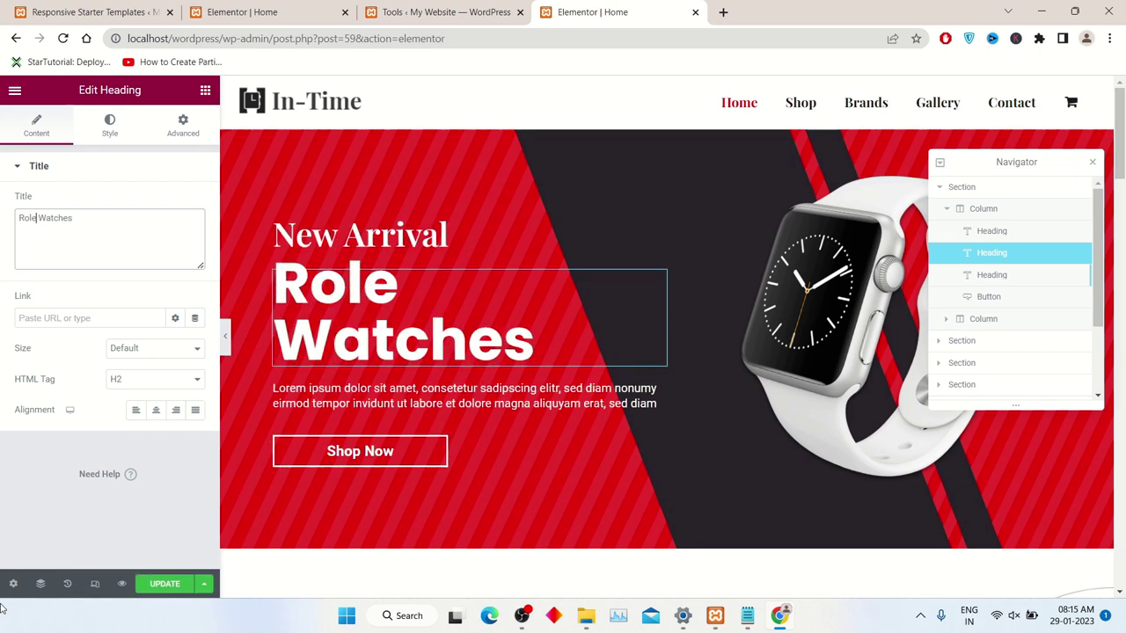
{"action": "type", "text": "x"}
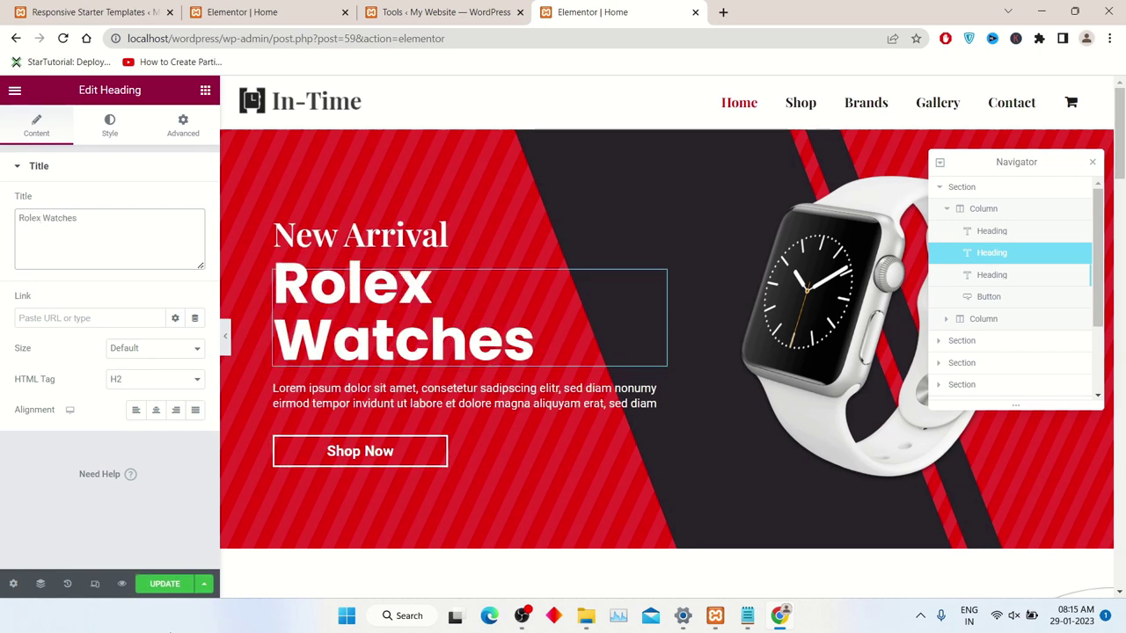
{"action": "mouse_move", "coordinate": [538, 362]}
{"action": "left_click", "coordinate": [164, 586]}
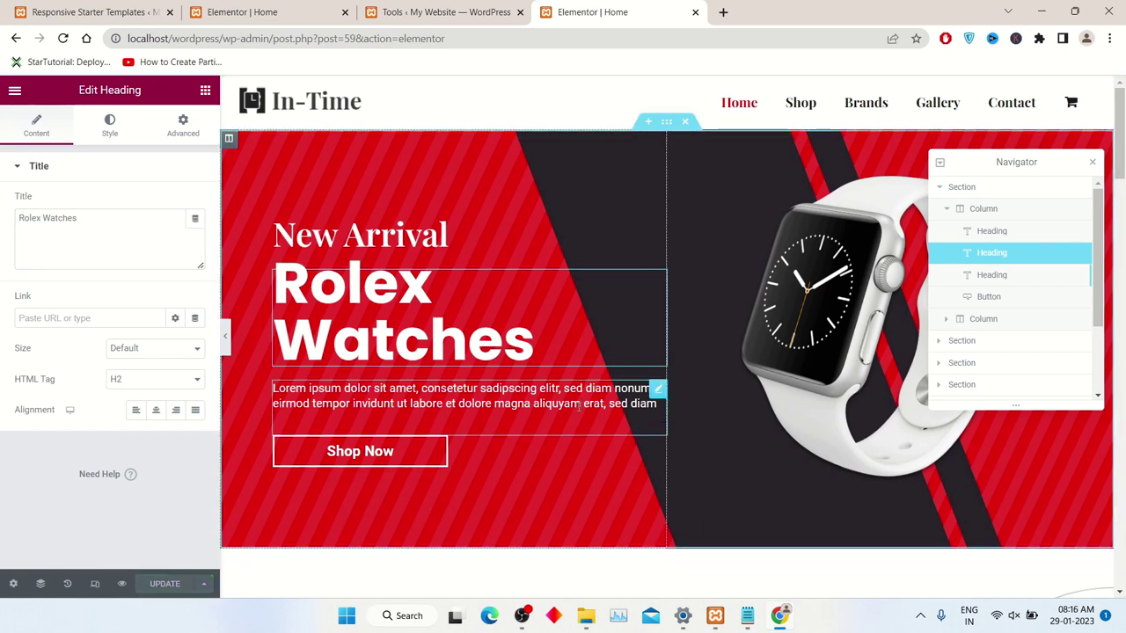
Retitle the Category heading to 'Premium Watches', update, and view it in the preview
{"action": "scroll", "coordinate": [555, 414], "scroll_direction": "down", "scroll_amount": 3}
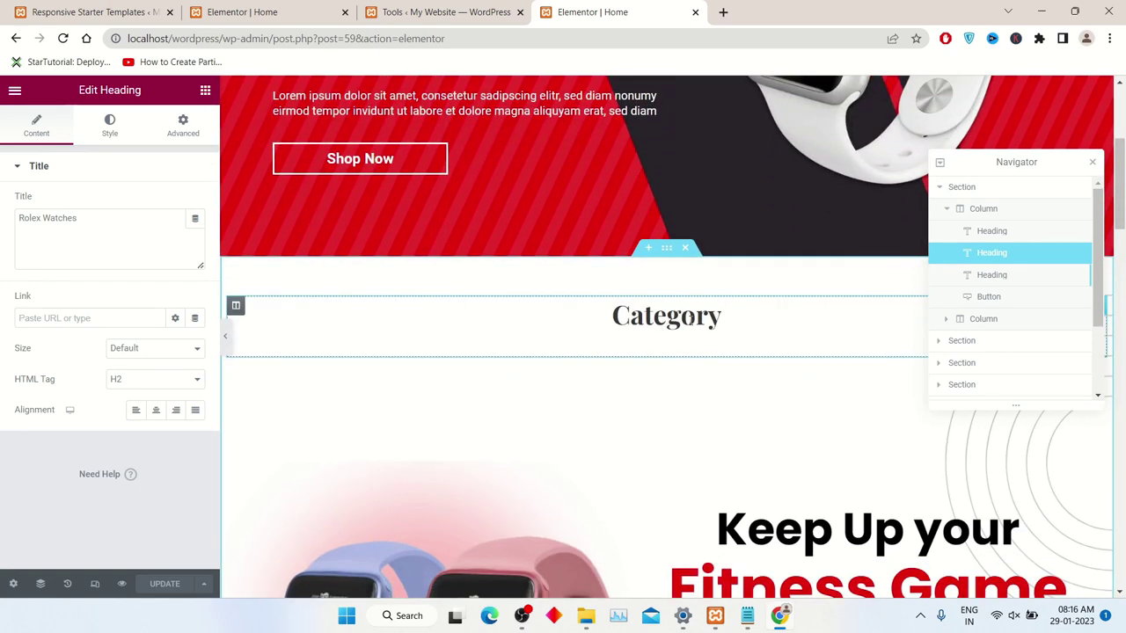
{"action": "left_click", "coordinate": [722, 314]}
{"action": "double_click", "coordinate": [115, 236]}
{"action": "type", "text": "Premium Watches"}
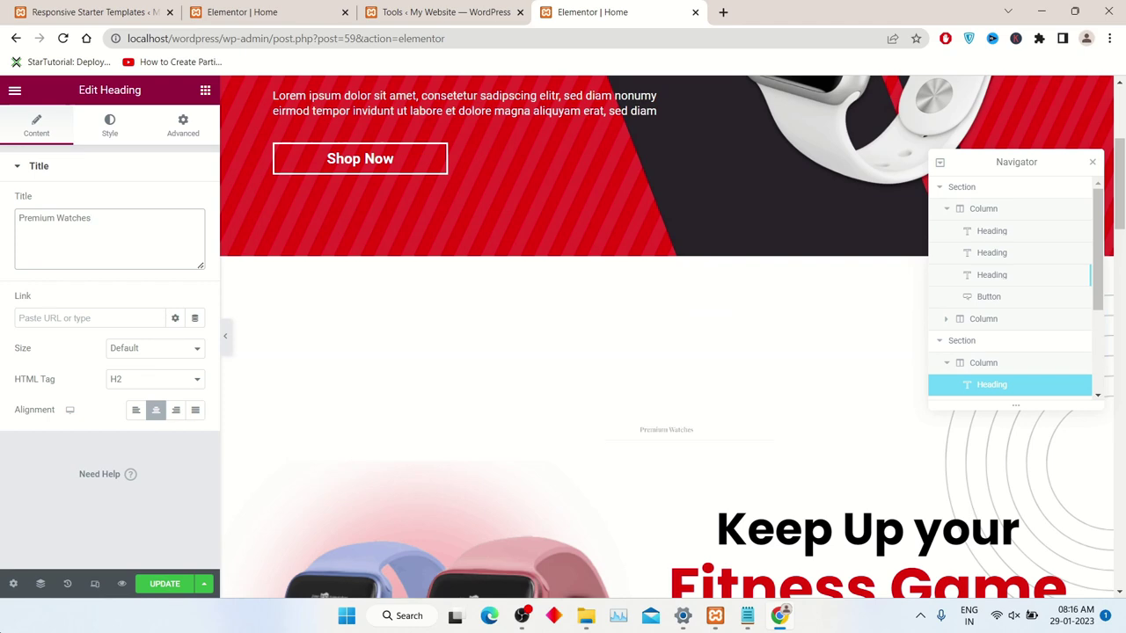
{"action": "left_click", "coordinate": [176, 587]}
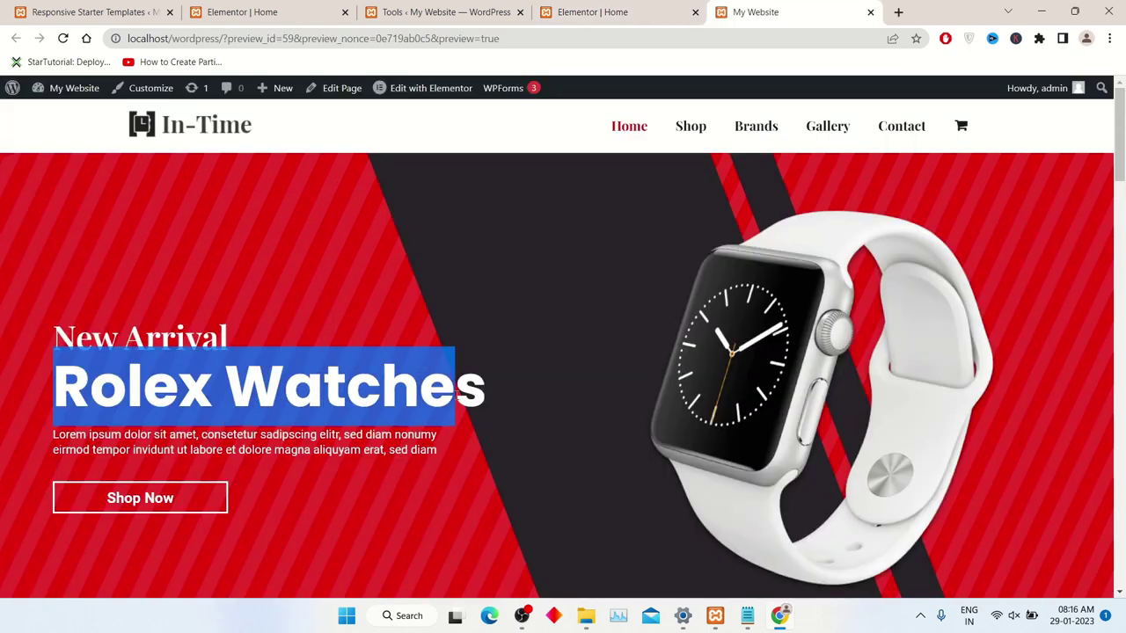
{"action": "left_click_drag", "start_coordinate": [1121, 153], "coordinate": [1119, 282]}
{"action": "scroll", "coordinate": [1122, 281], "scroll_direction": "up", "scroll_amount": 3}
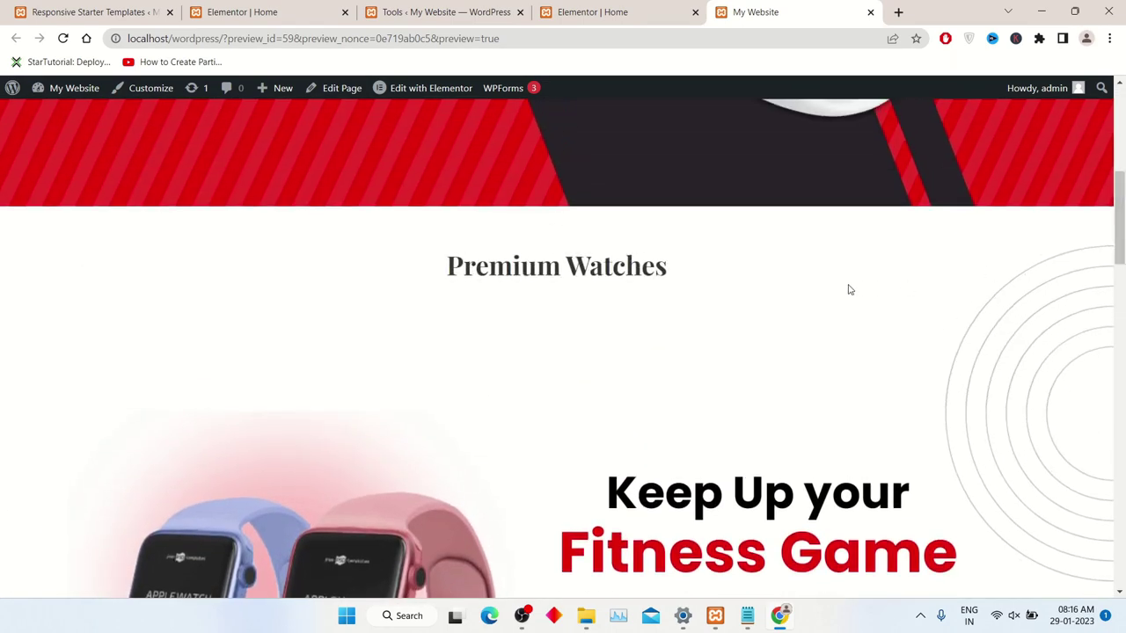
Scroll the CyberChimps Elementor template gallery down to the Premium In-Time watch template
{"action": "left_click_drag", "start_coordinate": [717, 276], "coordinate": [450, 273]}
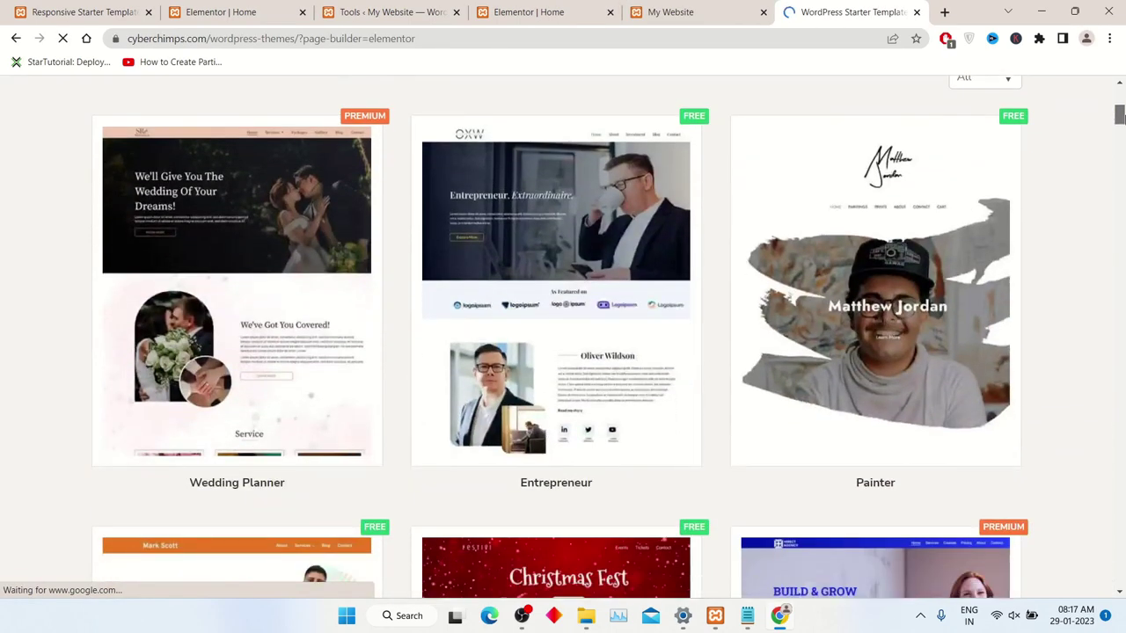
{"action": "scroll", "coordinate": [1031, 343], "scroll_direction": "down", "scroll_amount": 2}
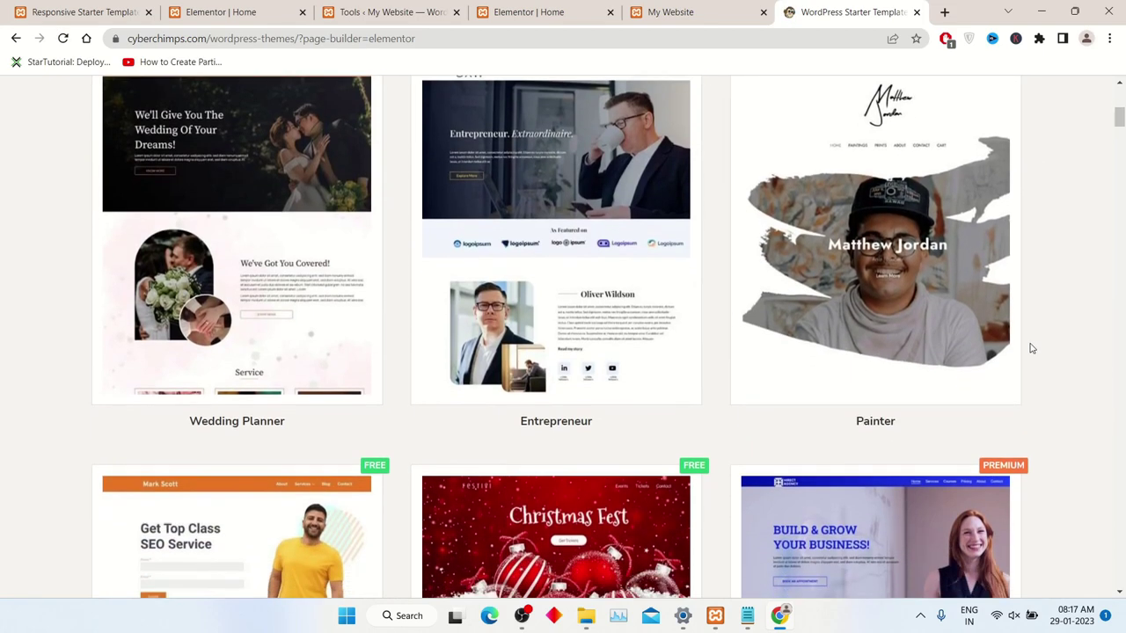
{"action": "scroll", "coordinate": [1032, 361], "scroll_direction": "down", "scroll_amount": 3}
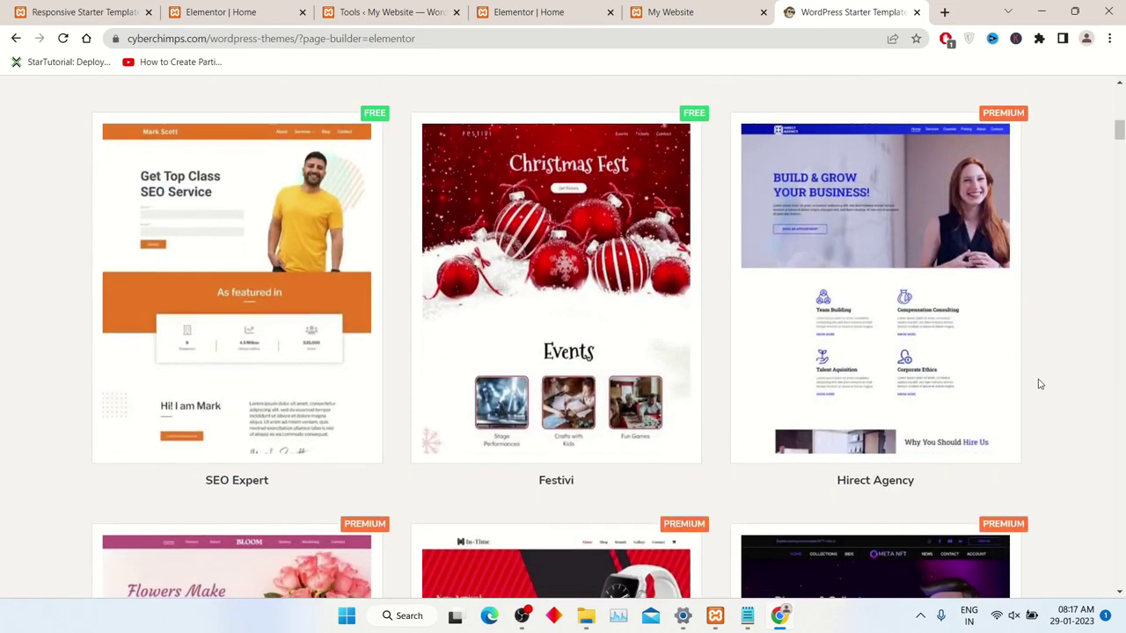
{"action": "scroll", "coordinate": [1038, 381], "scroll_direction": "down", "scroll_amount": 2}
{"action": "scroll", "coordinate": [1039, 383], "scroll_direction": "down", "scroll_amount": 2}
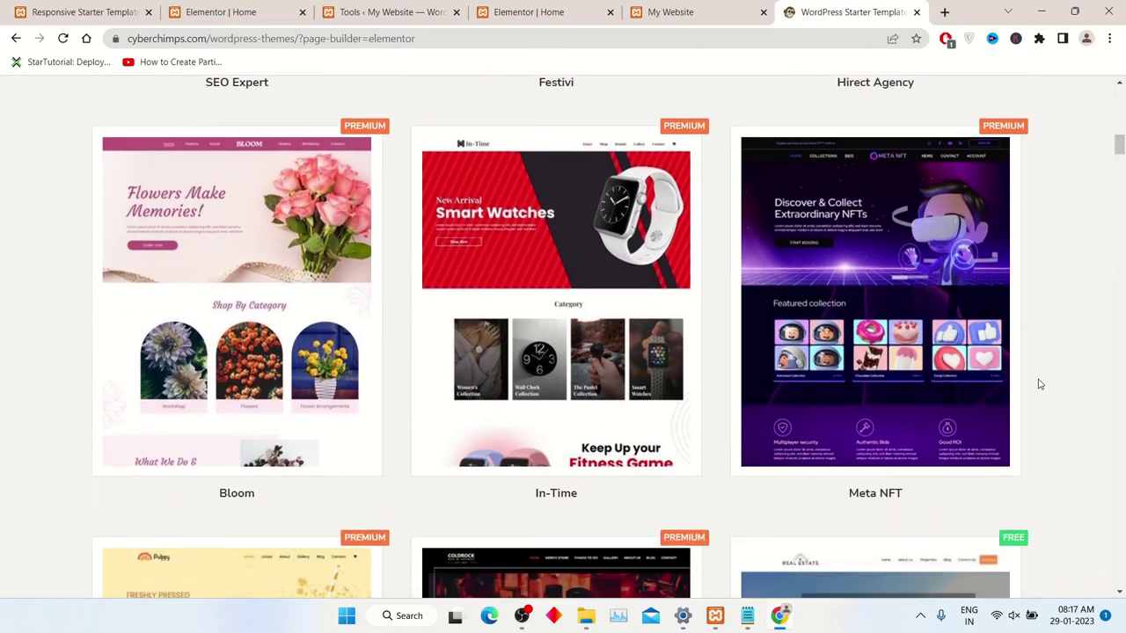